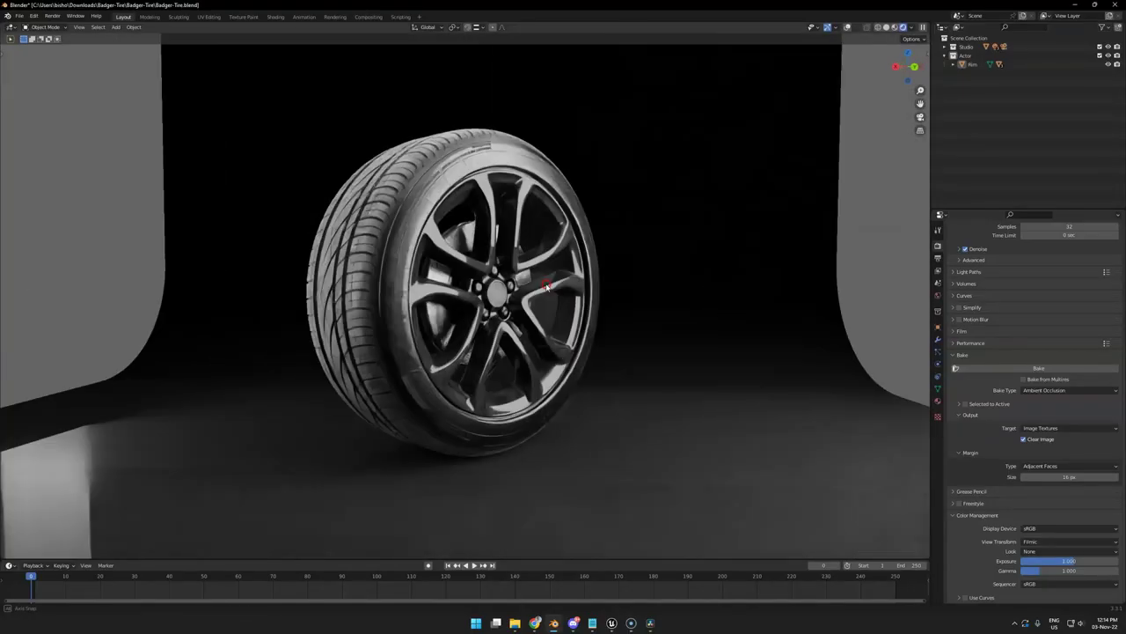
- Examine the rendered tire and rim from several angles and distances
scroll(503, 287, "up", 4)
scroll(478, 308, "down", 4)
scroll(467, 309, "up", 1)
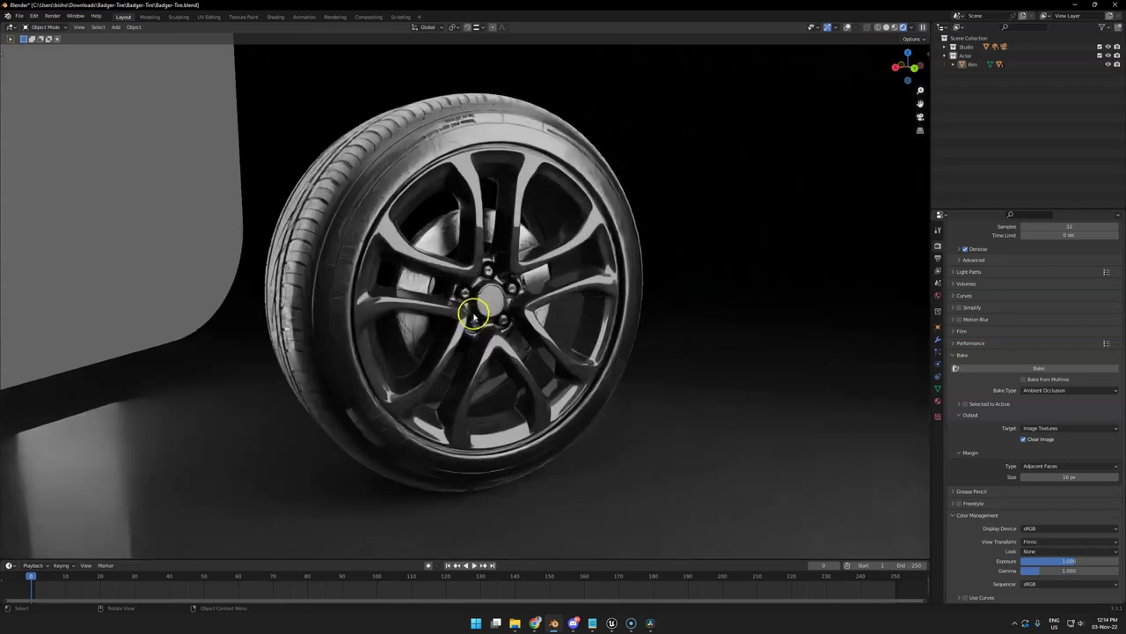
middle_click_drag(467, 309, 455, 369)
scroll(460, 355, "down", 4)
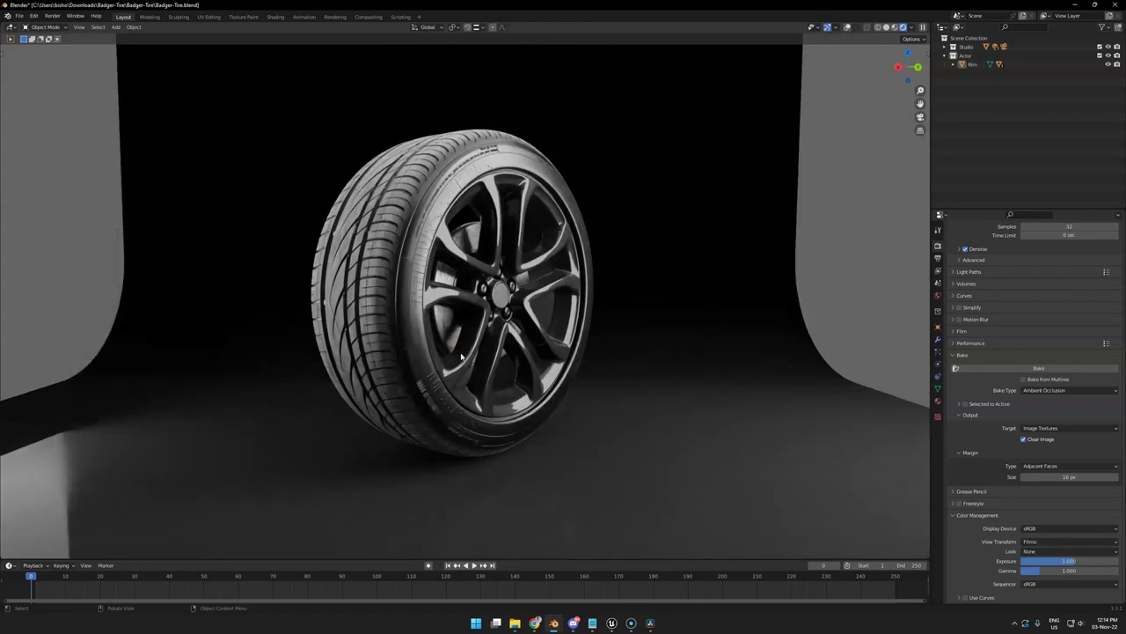
middle_click_drag(460, 355, 484, 299)
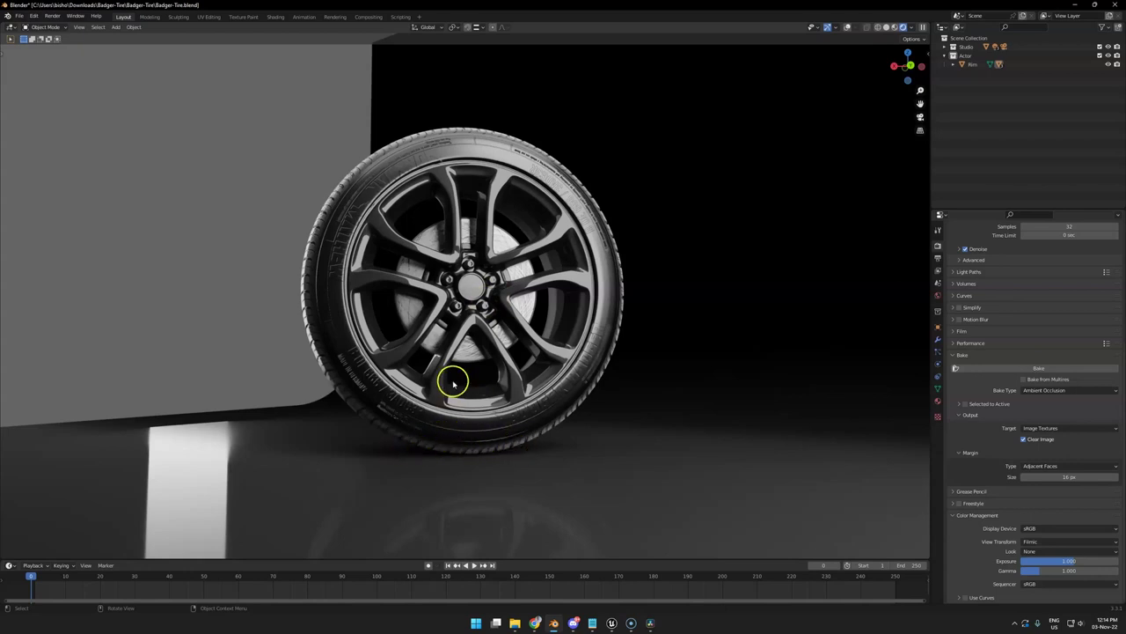
middle_click_drag(453, 383, 528, 414)
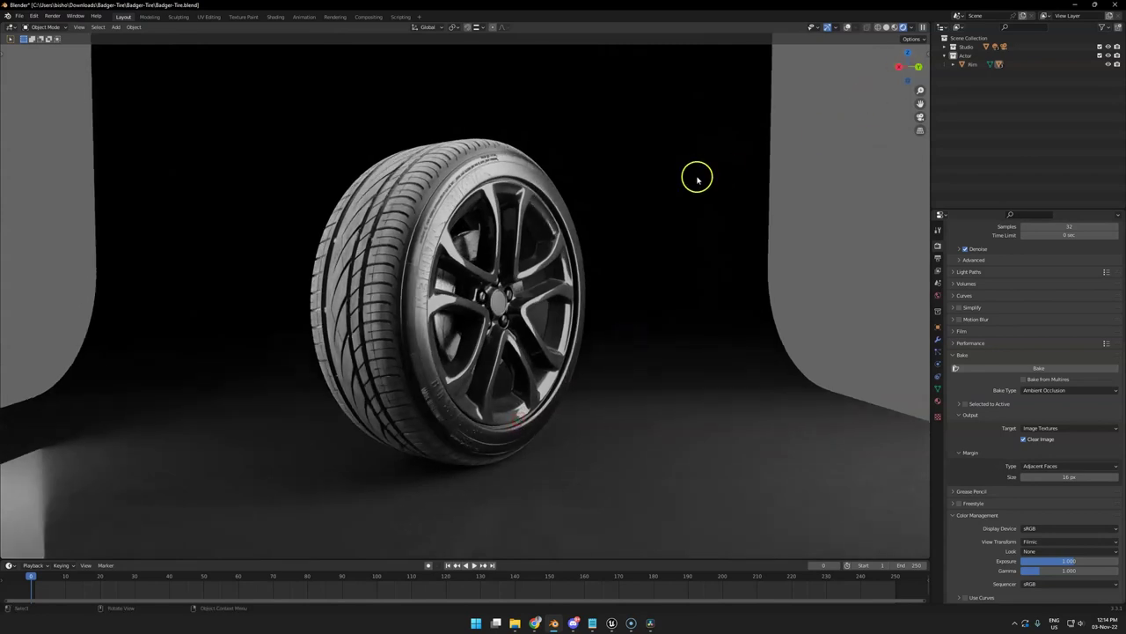
- Switch the viewport to solid shading with overlays shown, and exclude the Studio collection from the view layer
key("z")
left_click(748, 260)
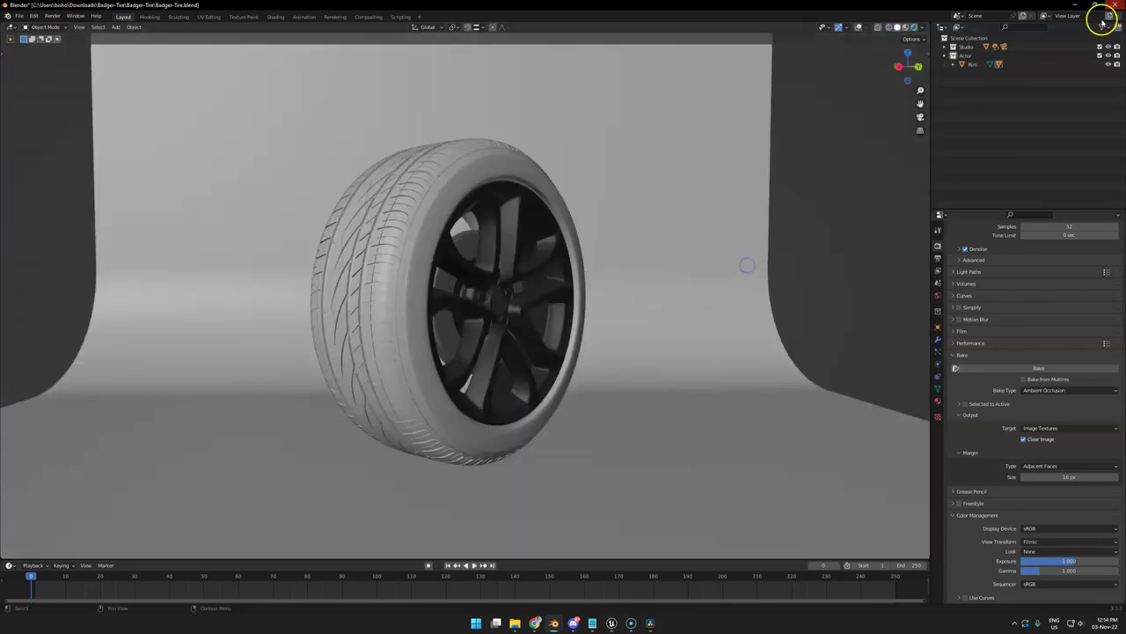
left_click(1099, 47)
middle_click_drag(401, 339, 435, 380)
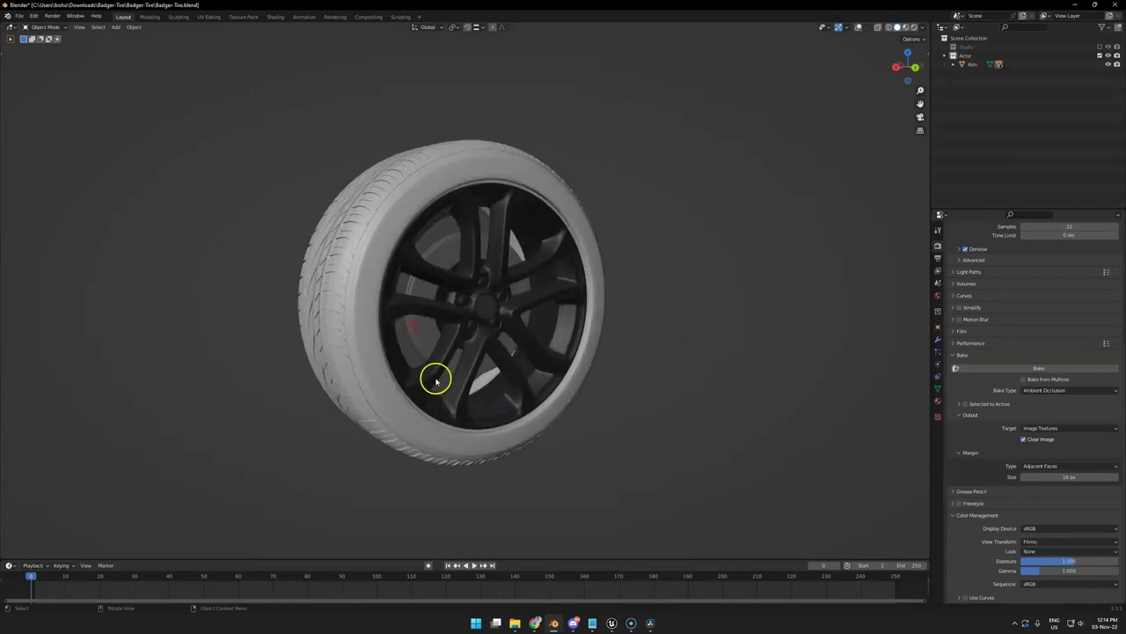
left_click(858, 27)
- Add a lattice at the wheel's centre and scale it down in front view to tightly enclose the tire
left_click(369, 320)
middle_click_drag(337, 308, 383, 315, "shift")
left_click(382, 315, "shift")
key("shift+a")
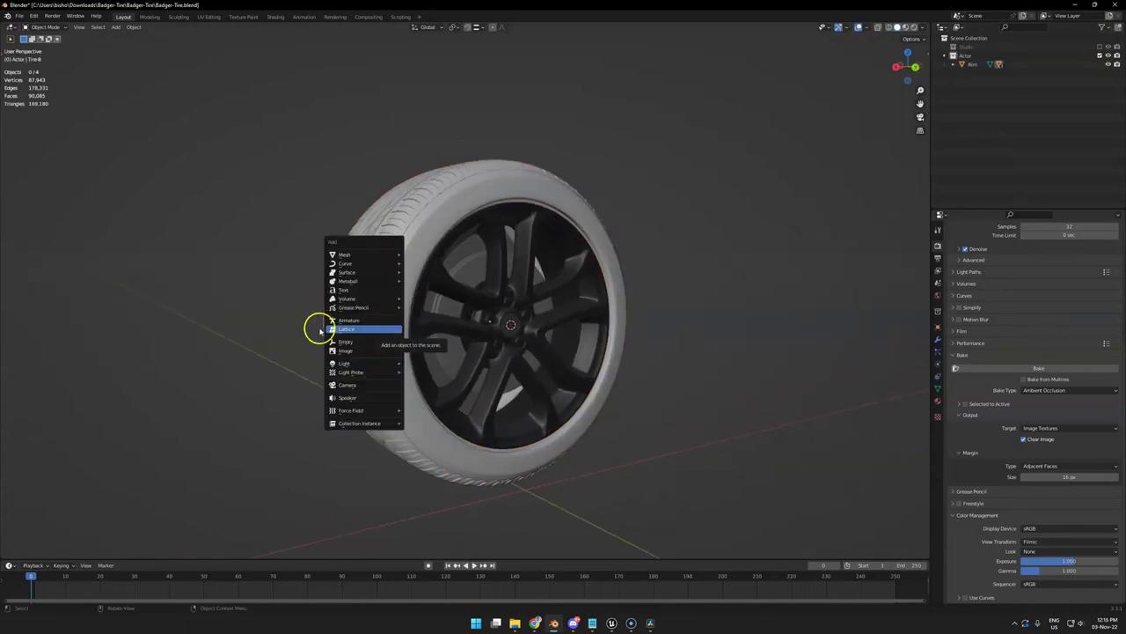
left_click(382, 328)
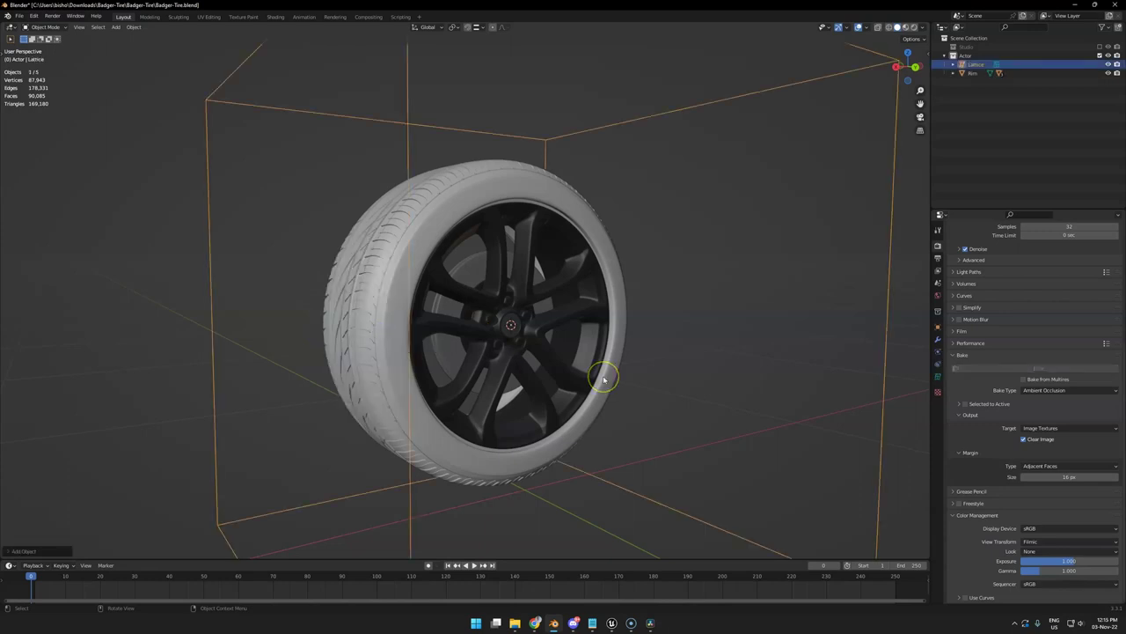
key("KP_1")
key("s")
left_click(686, 334)
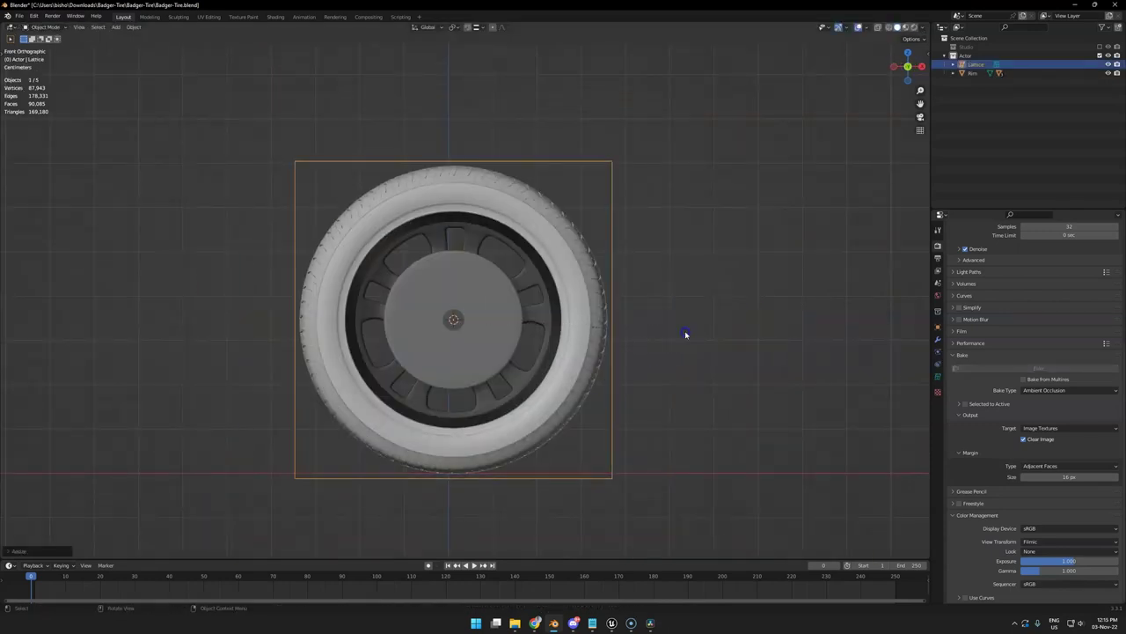
- In side view, narrow the lattice along the Y axis and shift it along Y to surround the tire's width
key("KP_3")
key("s")
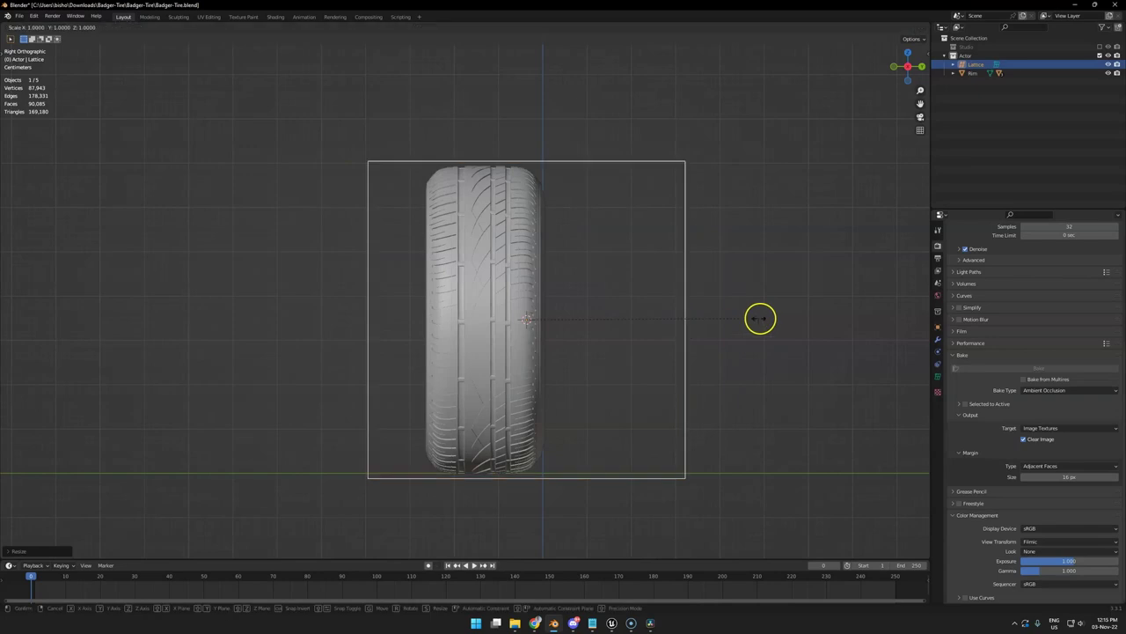
key("y")
left_click(617, 321)
key("g")
key("y")
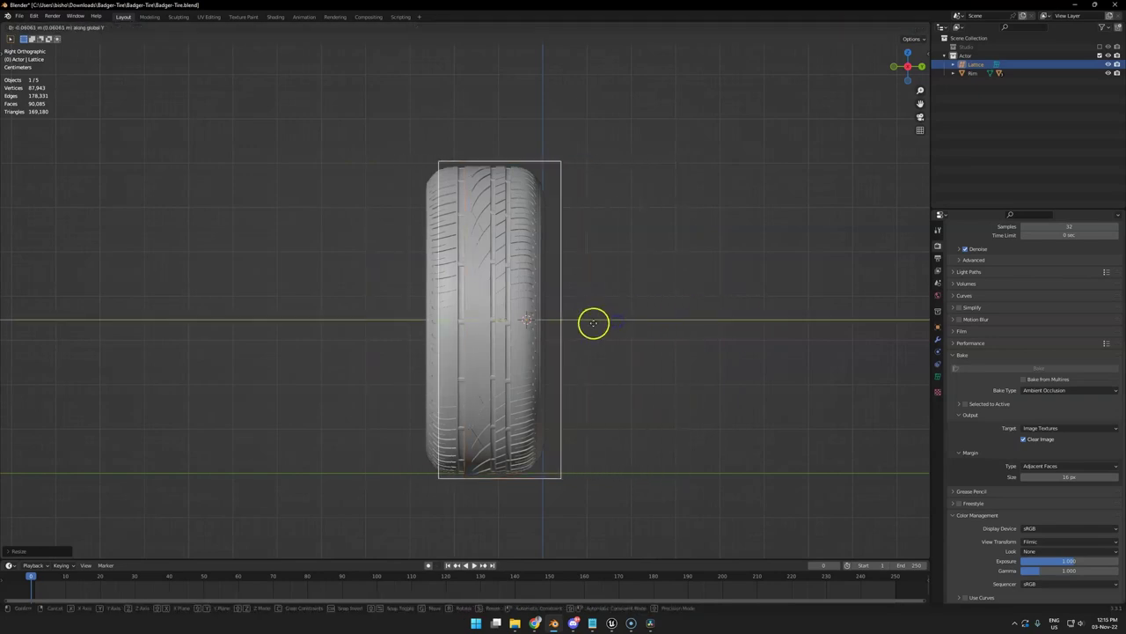
left_click(578, 326)
middle_click_drag(593, 287, 608, 273)
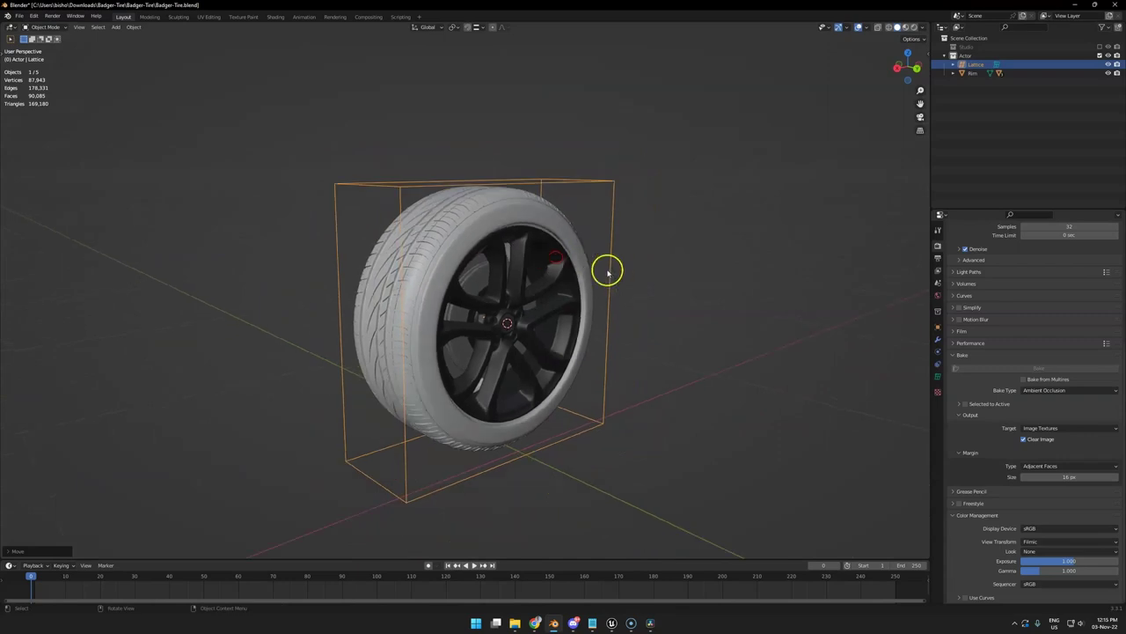
- Hide the separate tire parts one after another to identify them, and reveal them all again
left_click(462, 429)
left_click(414, 418)
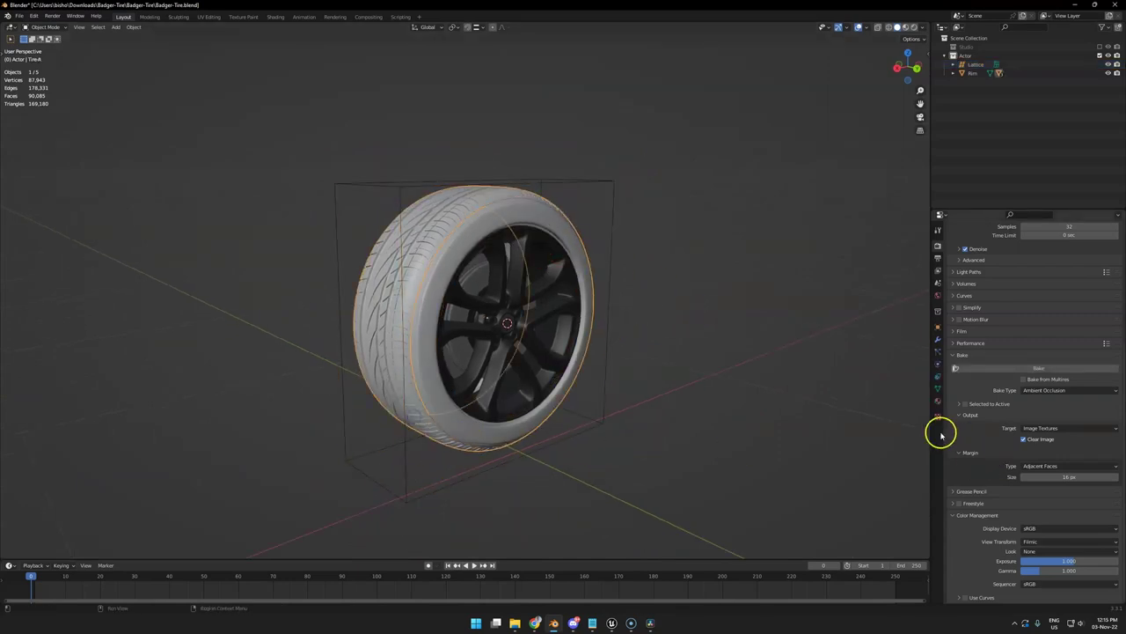
left_click(938, 340)
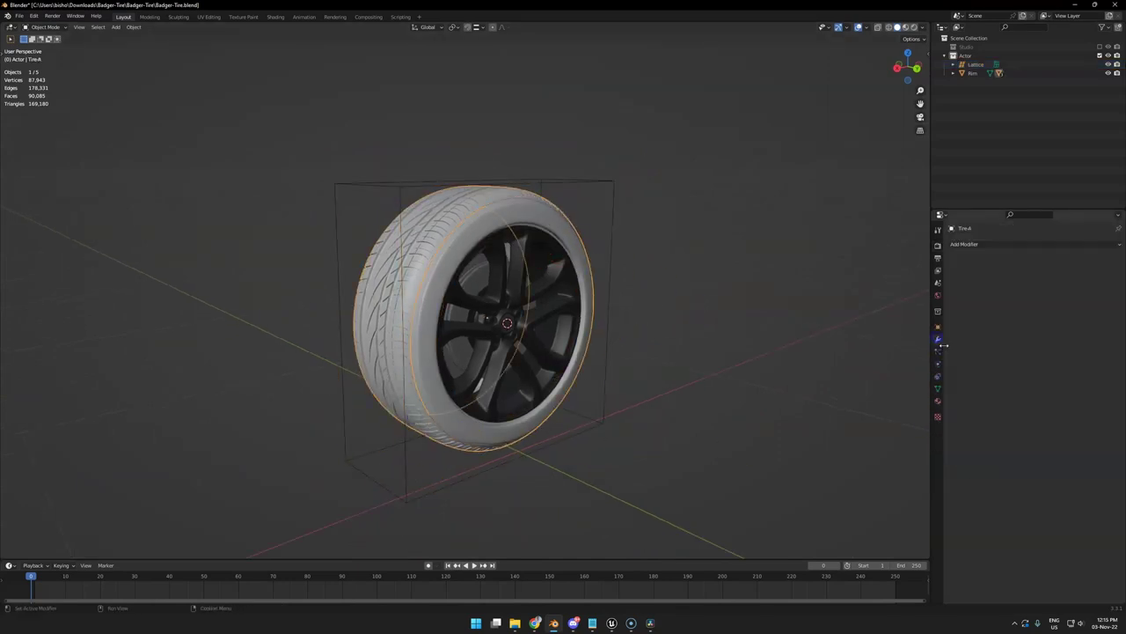
key("h")
left_click(470, 430)
key("h")
left_click(423, 404)
key("h")
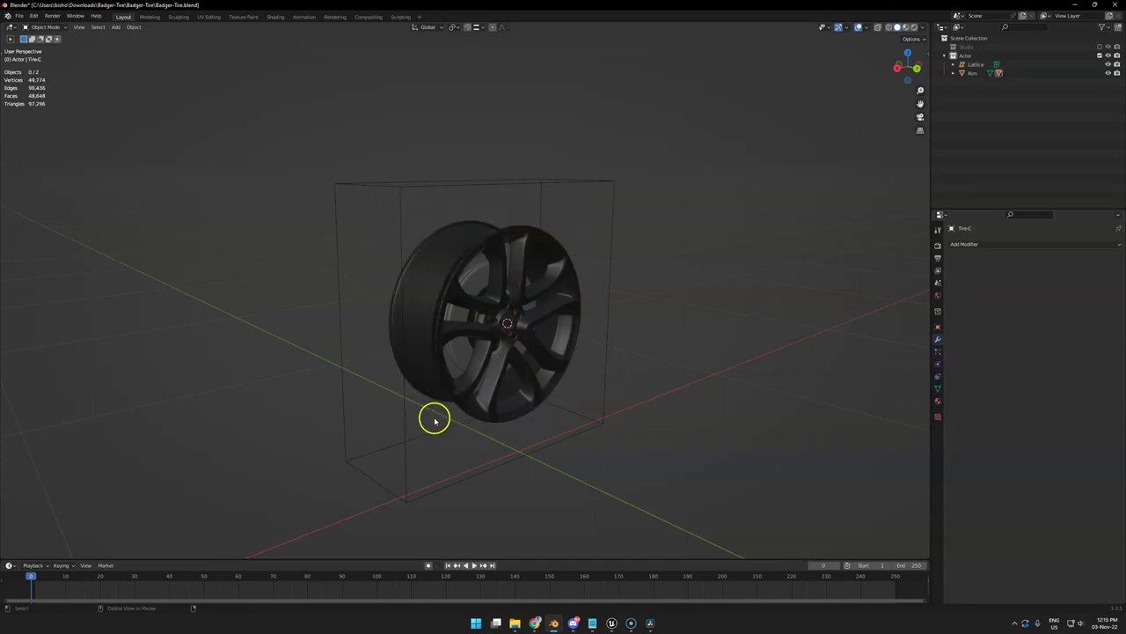
key("alt+h")
- With all the tire parts selected, add a Lattice modifier to Tire-A and assign the Lattice object as its target
left_click(382, 401, "shift")
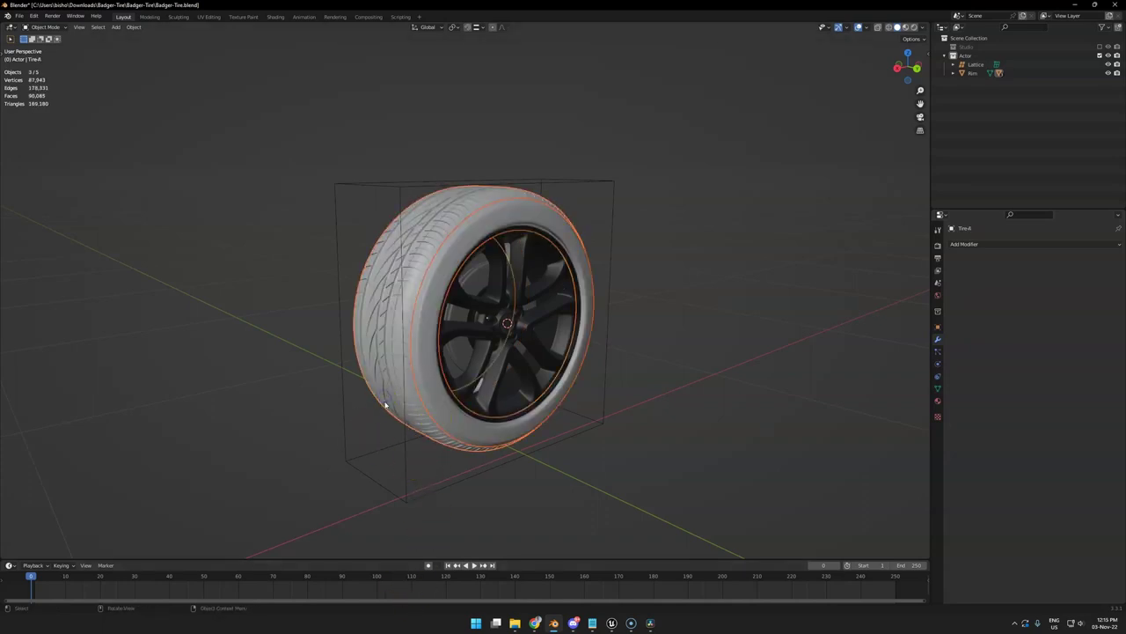
left_click(979, 244)
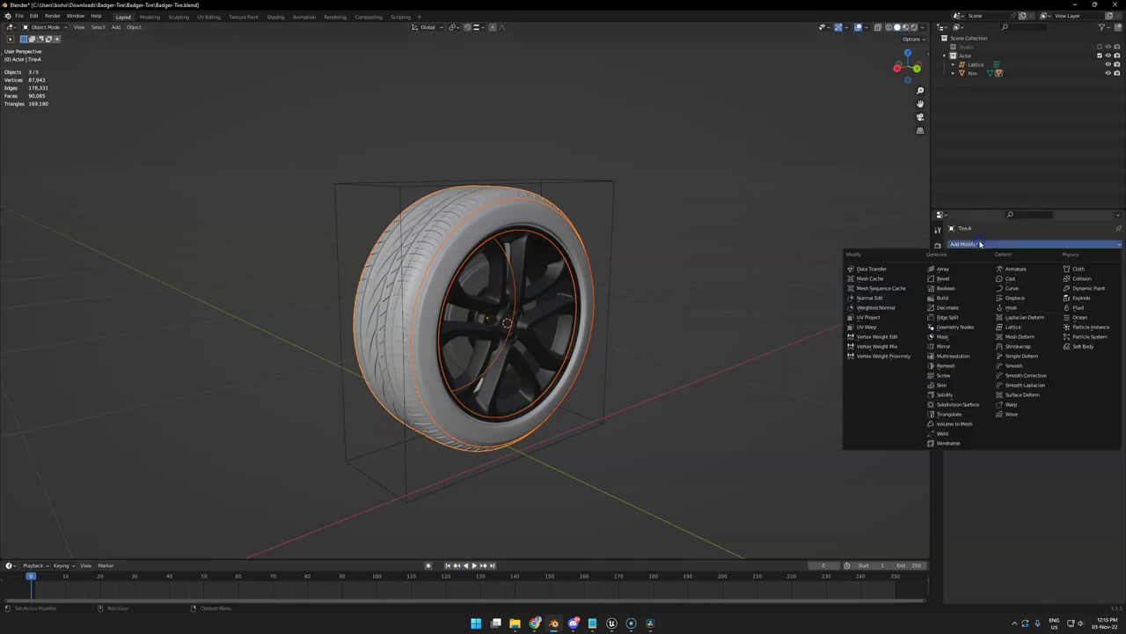
left_click(1013, 326)
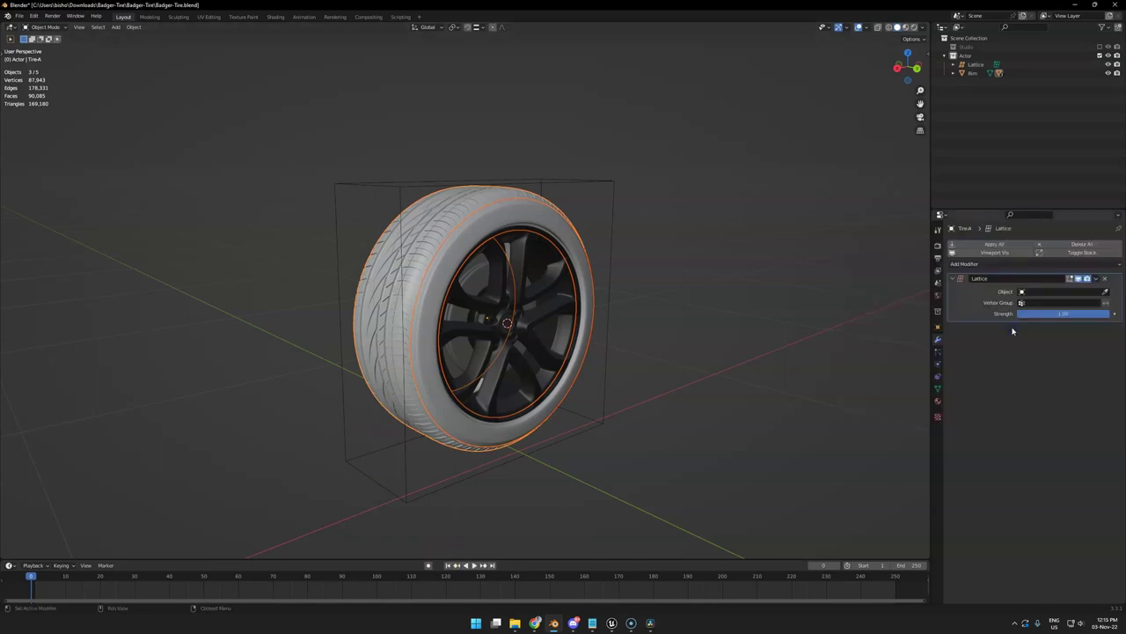
left_click(1105, 291)
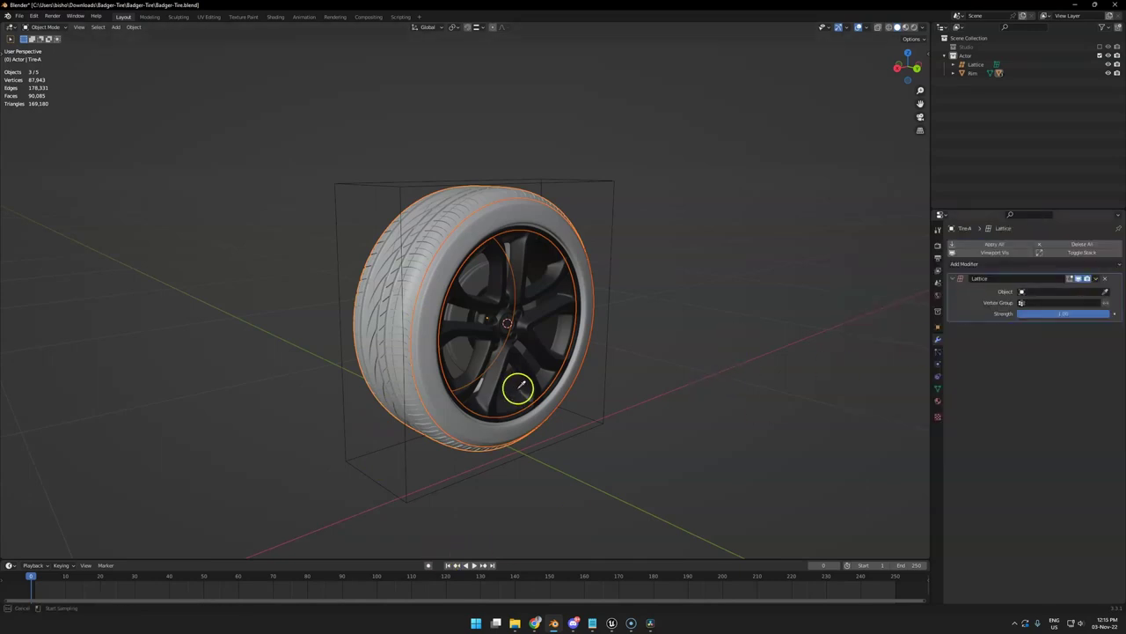
left_click(586, 429)
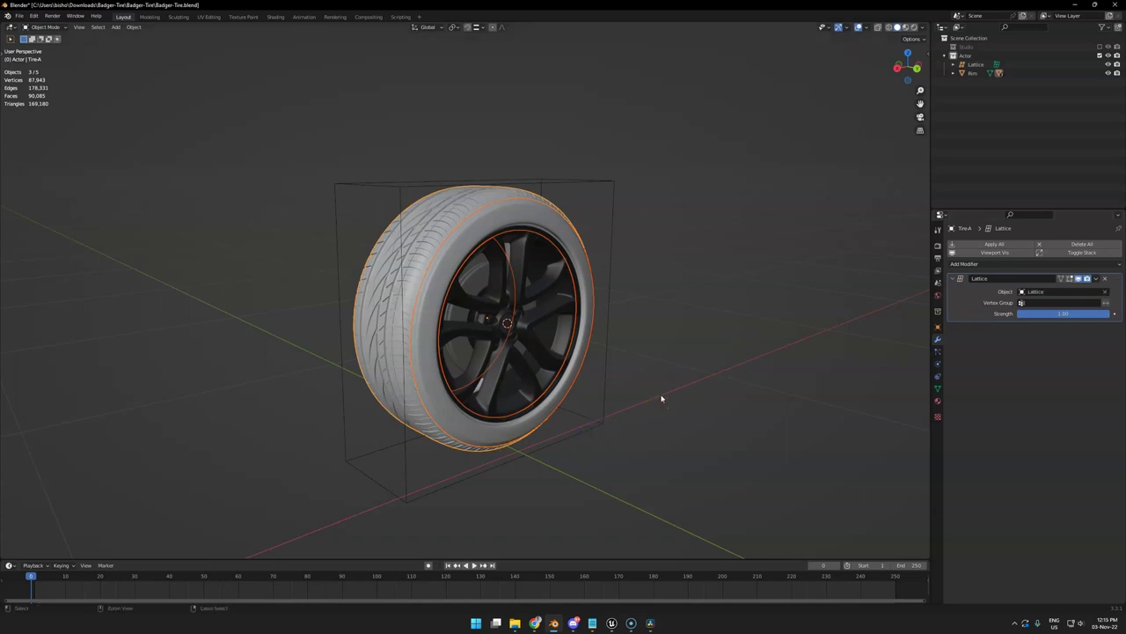
- Copy the Lattice modifier to the other selected tire parts and check the parts individually
key("ctrl+l")
left_click(662, 398)
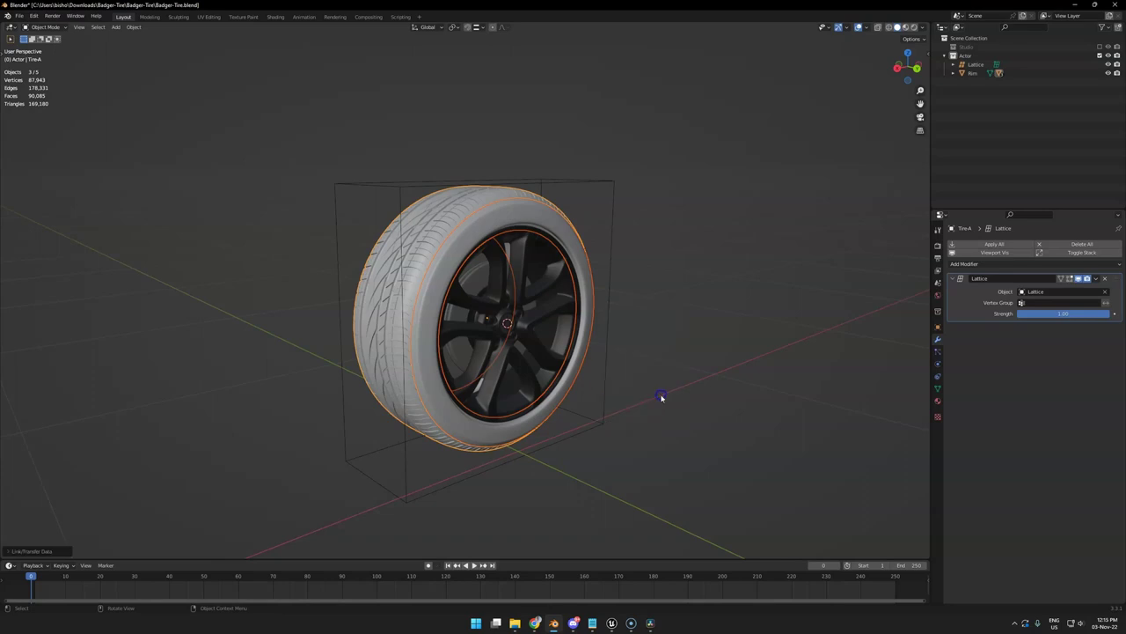
left_click(473, 435)
left_click(475, 434)
left_click(397, 395)
left_click(482, 441)
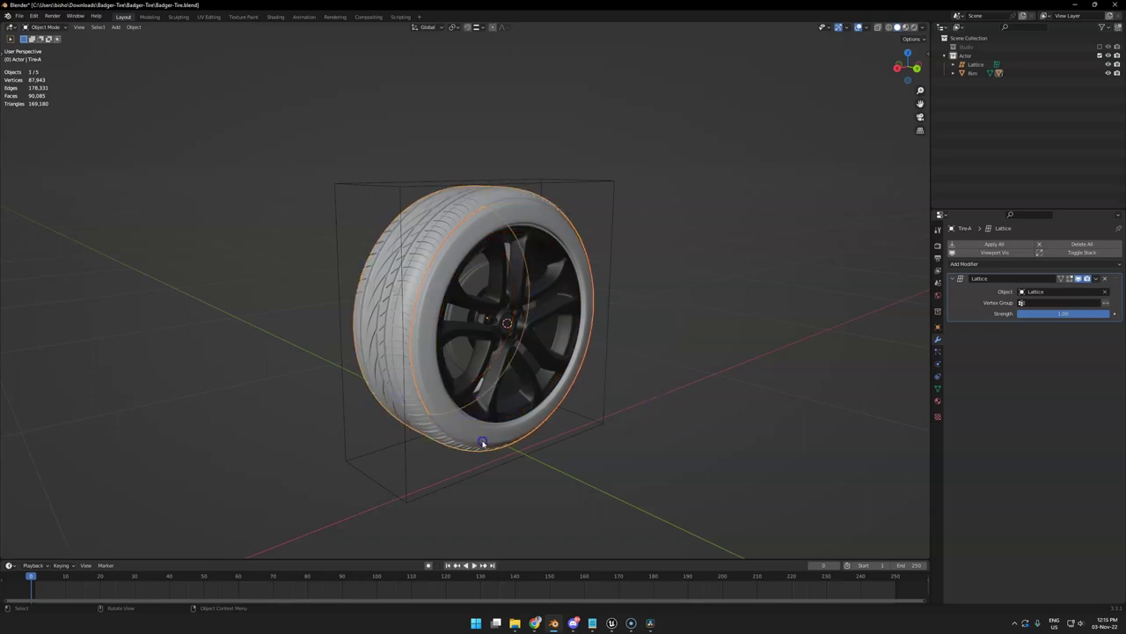
- Try moving a lower corner vertex of the lattice in Edit Mode to test the tire's deformation, and return to Object Mode
left_click(405, 502)
key("Tab")
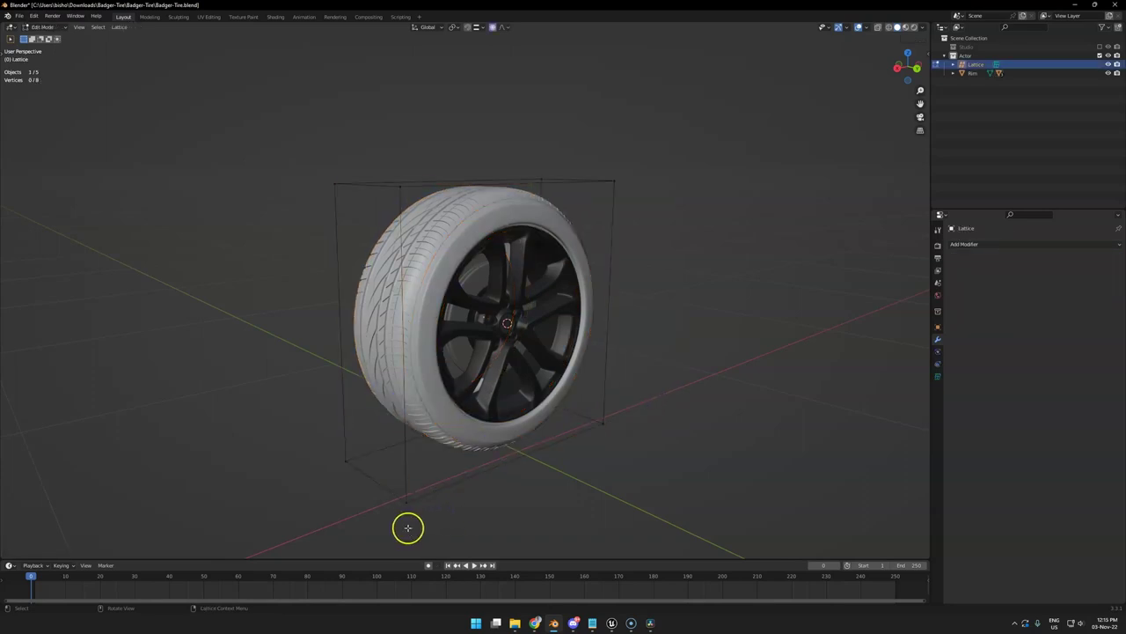
key("g")
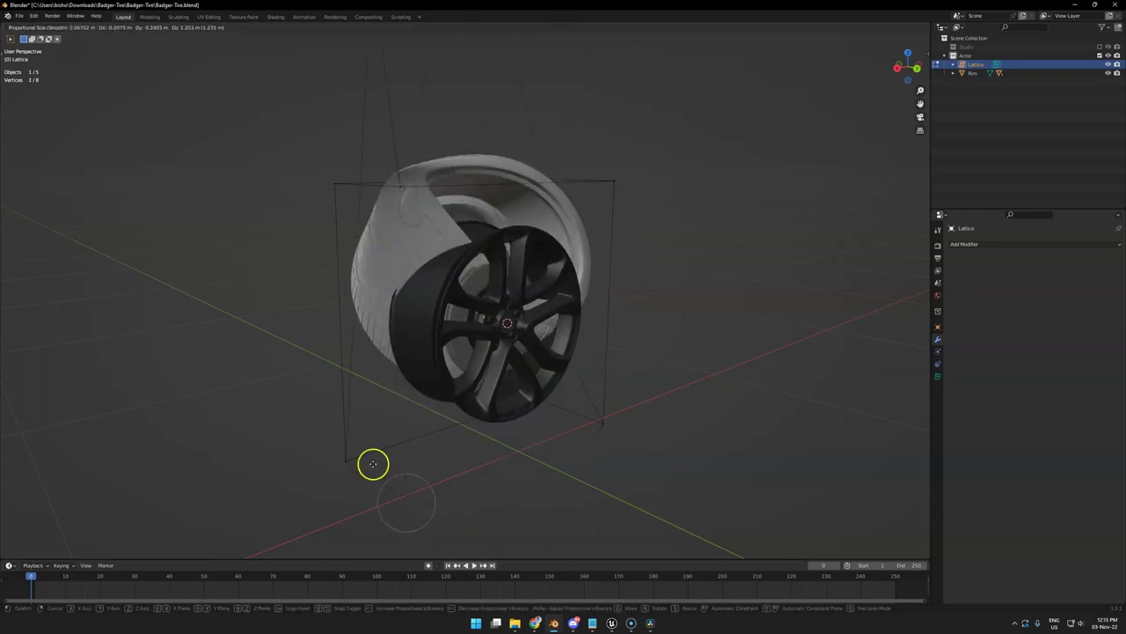
right_click(347, 68)
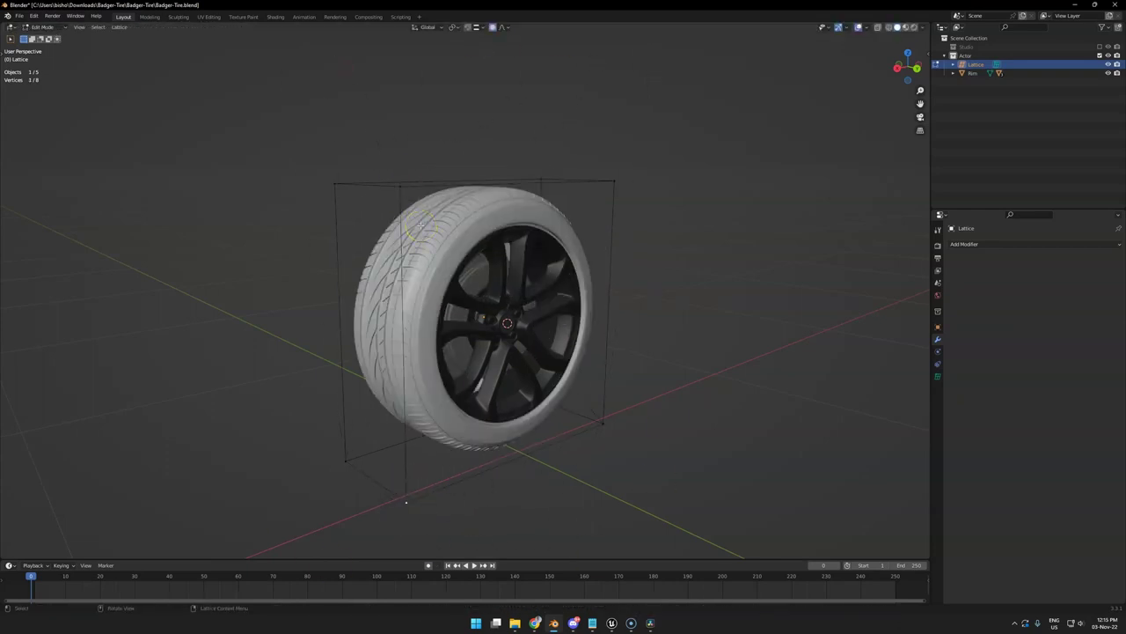
key("Tab")
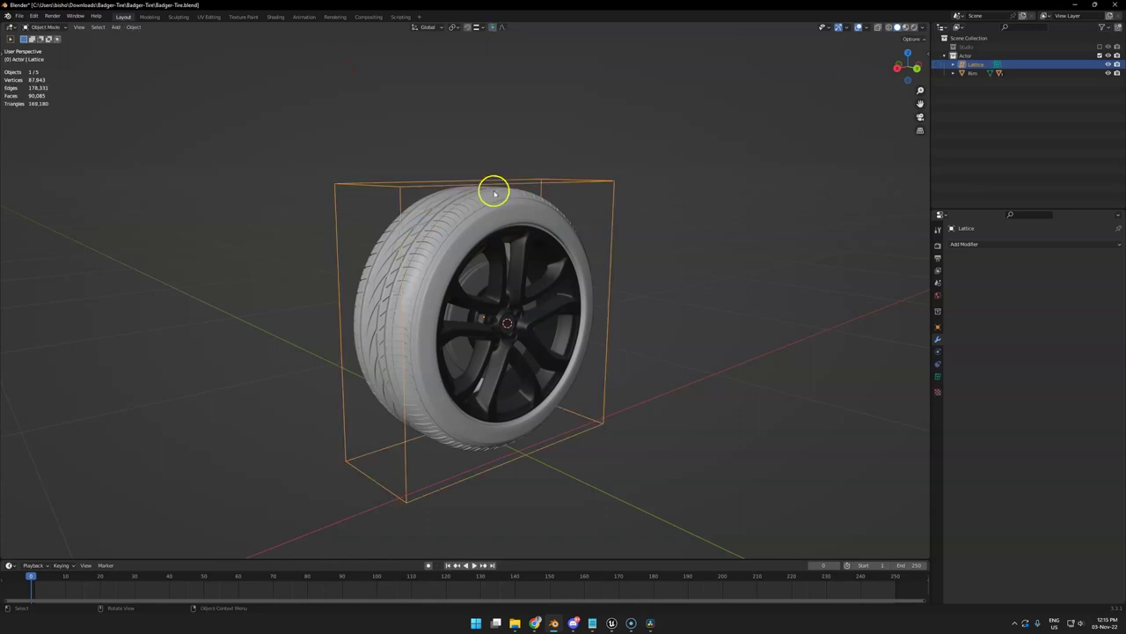
- Set the lattice resolution to 29 in U, 2 in V and 31 in W
left_click(939, 378)
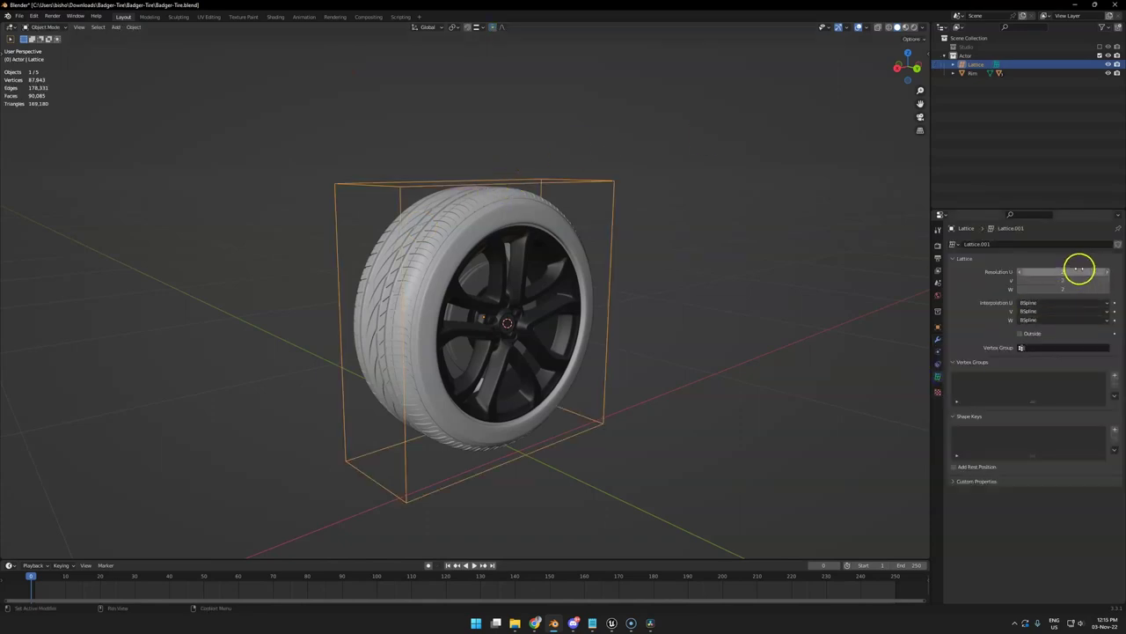
left_click_drag(1056, 271, 1102, 271)
middle_click_drag(651, 374, 637, 322)
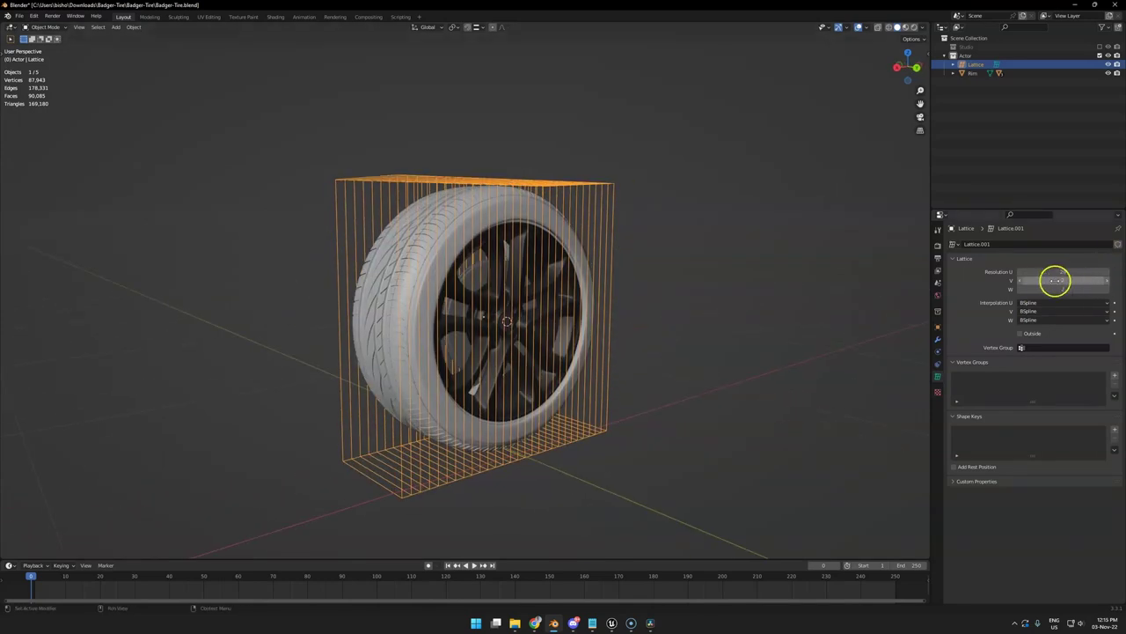
left_click_drag(1051, 279, 1085, 288)
type("2")
key("Return")
- Edit the lattice with proportional editing enabled and try pulling a bottom vertex downward with a widened influence radius
middle_click_drag(753, 262, 492, 441)
key("Tab")
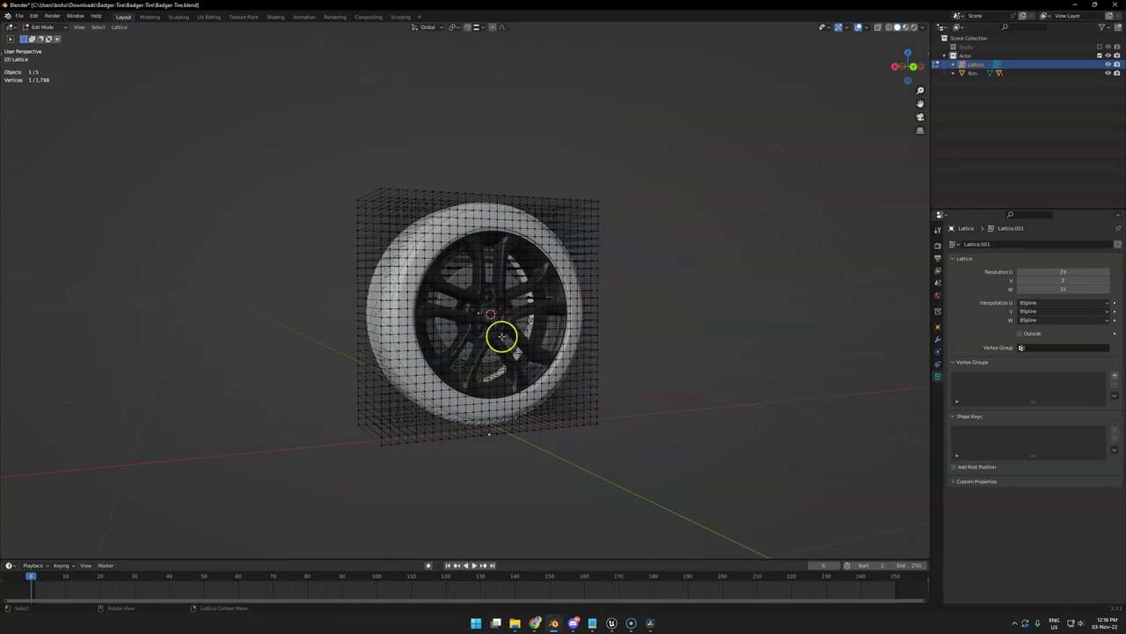
key("g")
right_click(510, 443)
scroll(503, 403, "up", 4)
scroll(511, 413, "down", 2)
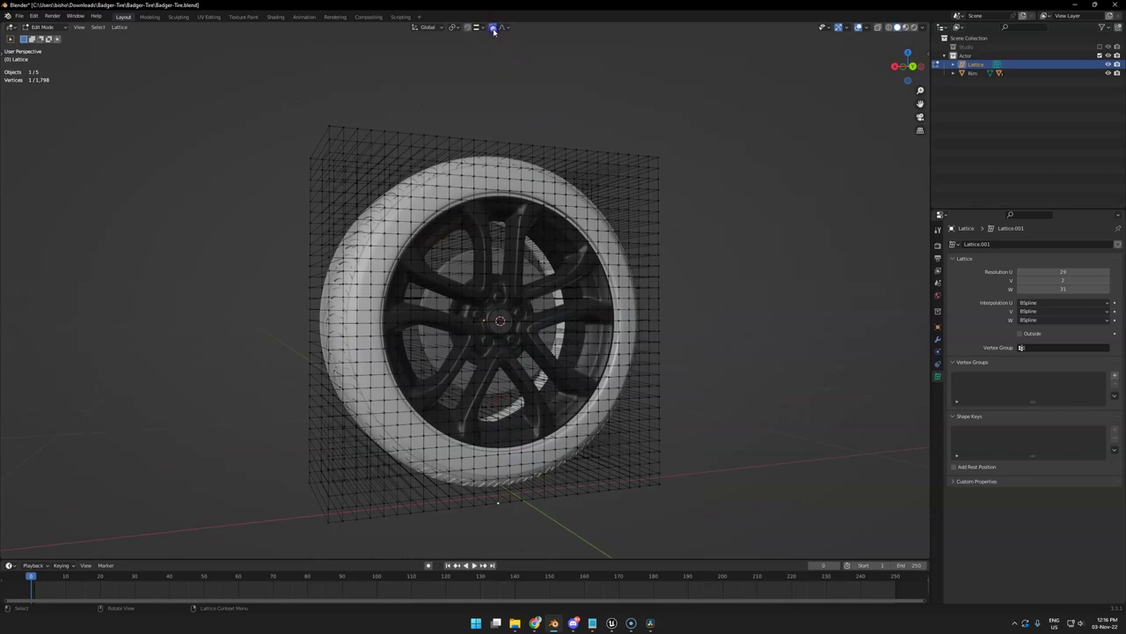
middle_click_drag(528, 327, 543, 273, "shift")
key("g")
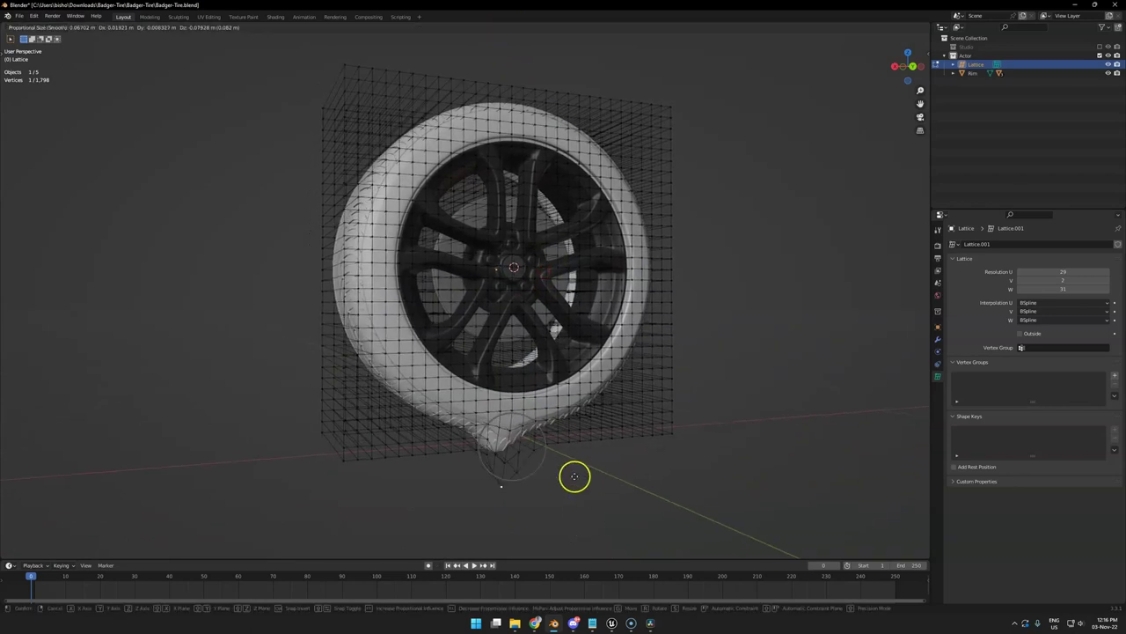
scroll(573, 488, "down", 12)
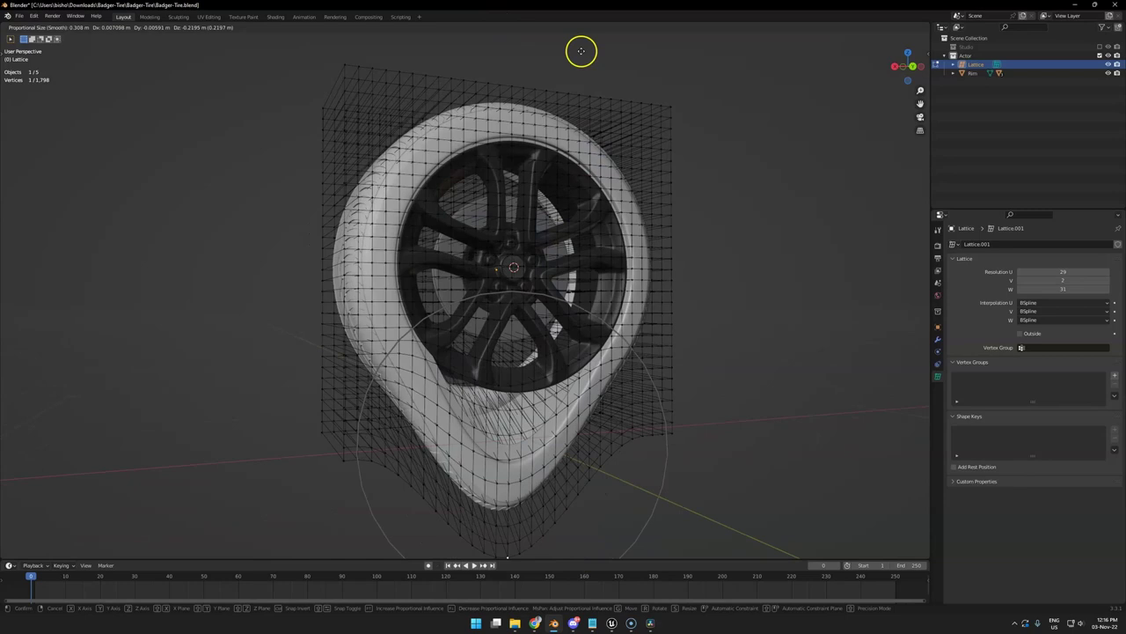
right_click(610, 245)
- Select the lattice's entire bottom row of vertices and move it slightly upward along Z with a small proportional influence
scroll(625, 290, "down", 4)
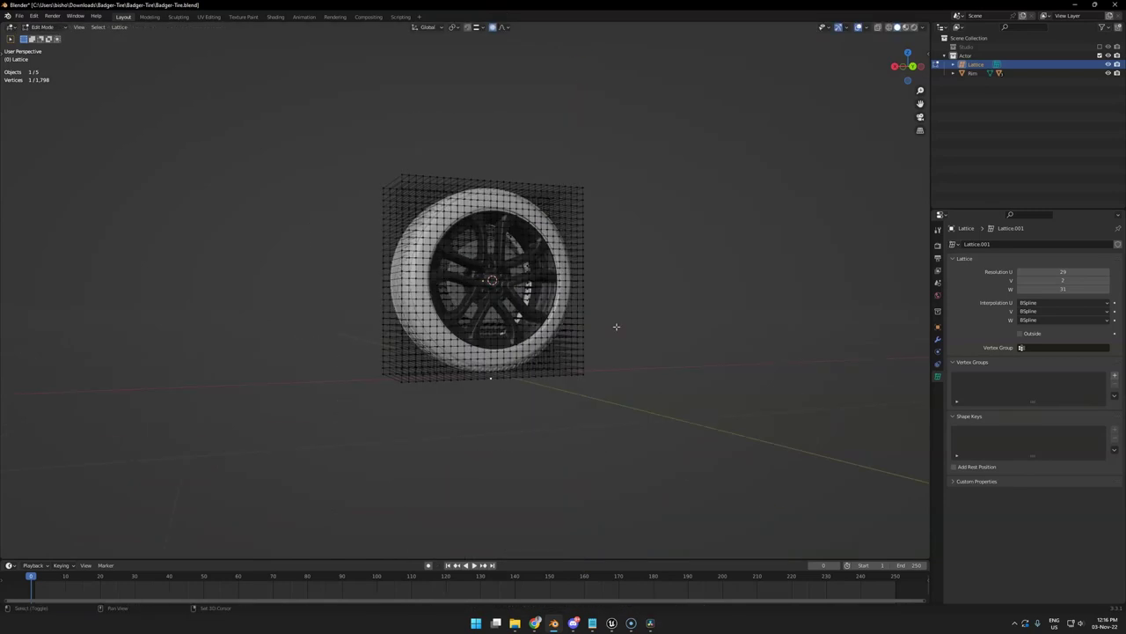
key("KP_1")
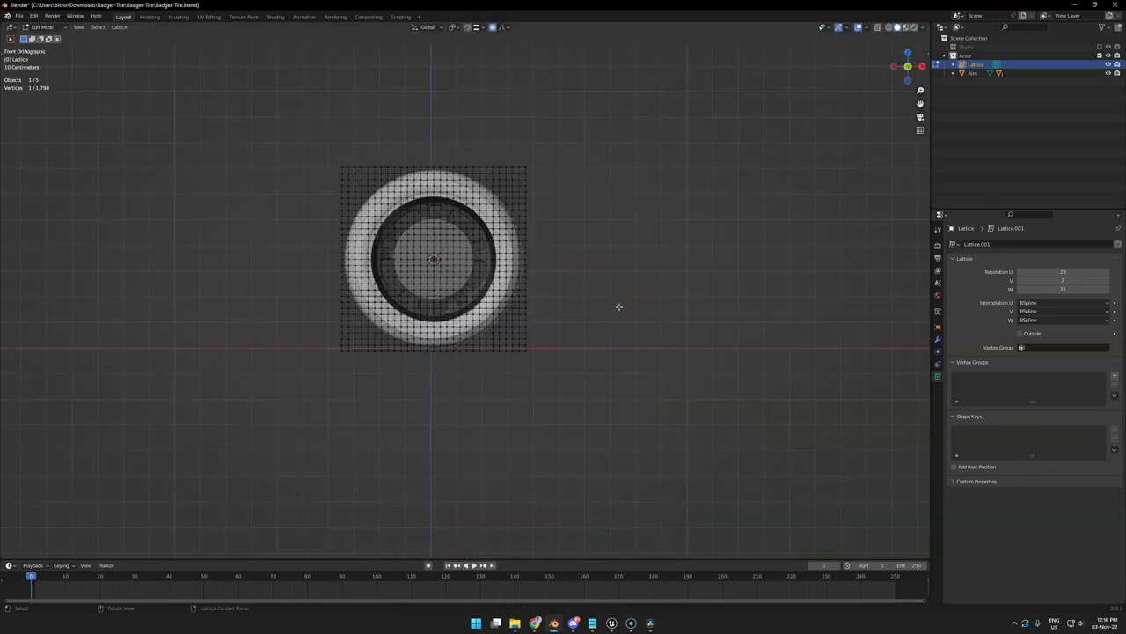
scroll(571, 449, "up", 5)
scroll(579, 444, "down", 2)
left_click_drag(696, 440, 188, 390)
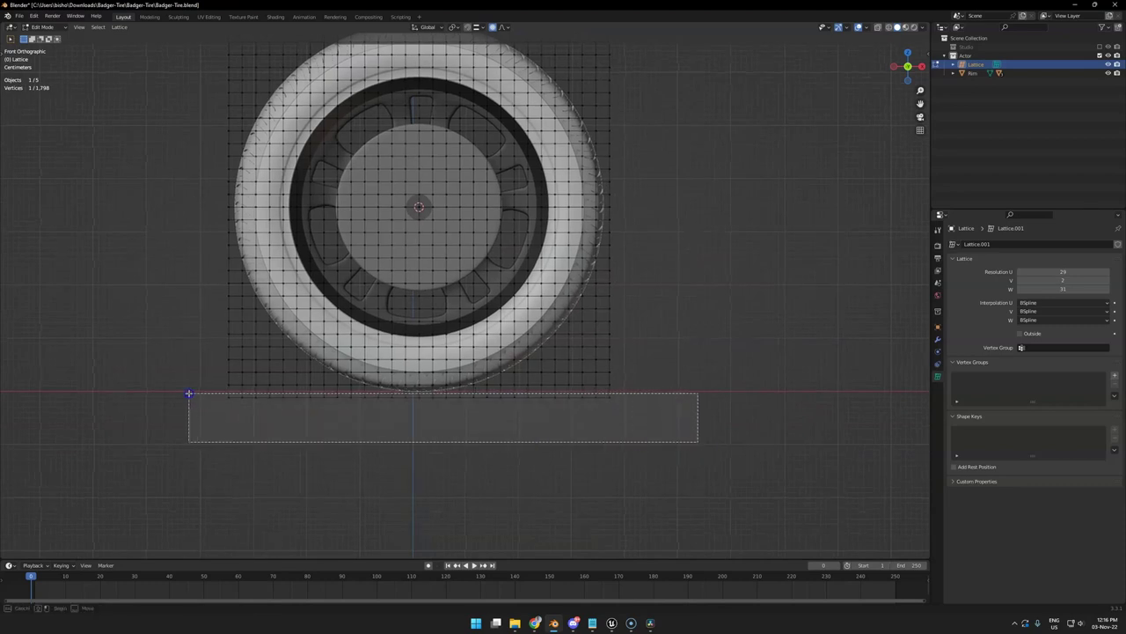
middle_click_drag(546, 400, 581, 412)
scroll(513, 410, "down", 3)
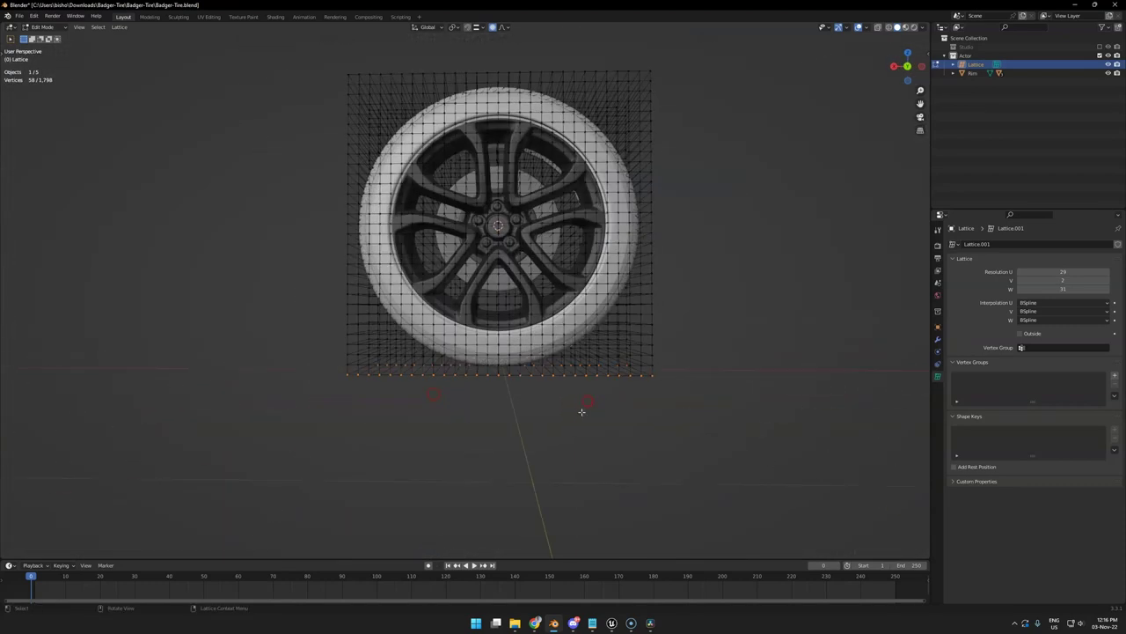
scroll(581, 413, "up", 1)
key("g")
key("z")
scroll(581, 403, "up", 10)
left_click(579, 409)
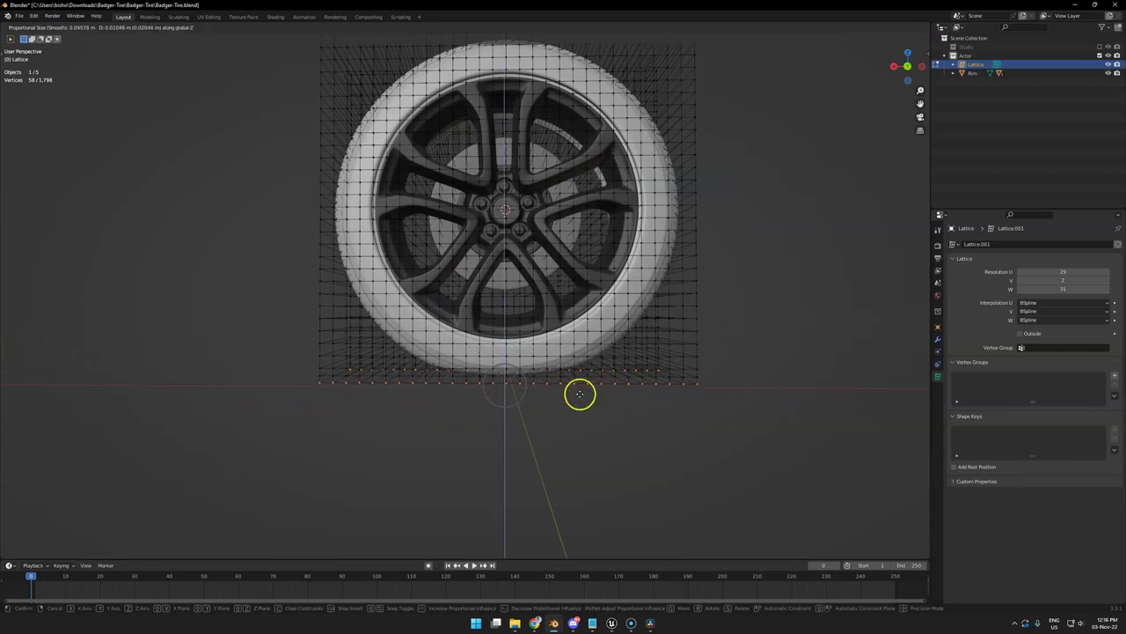
left_click(579, 392)
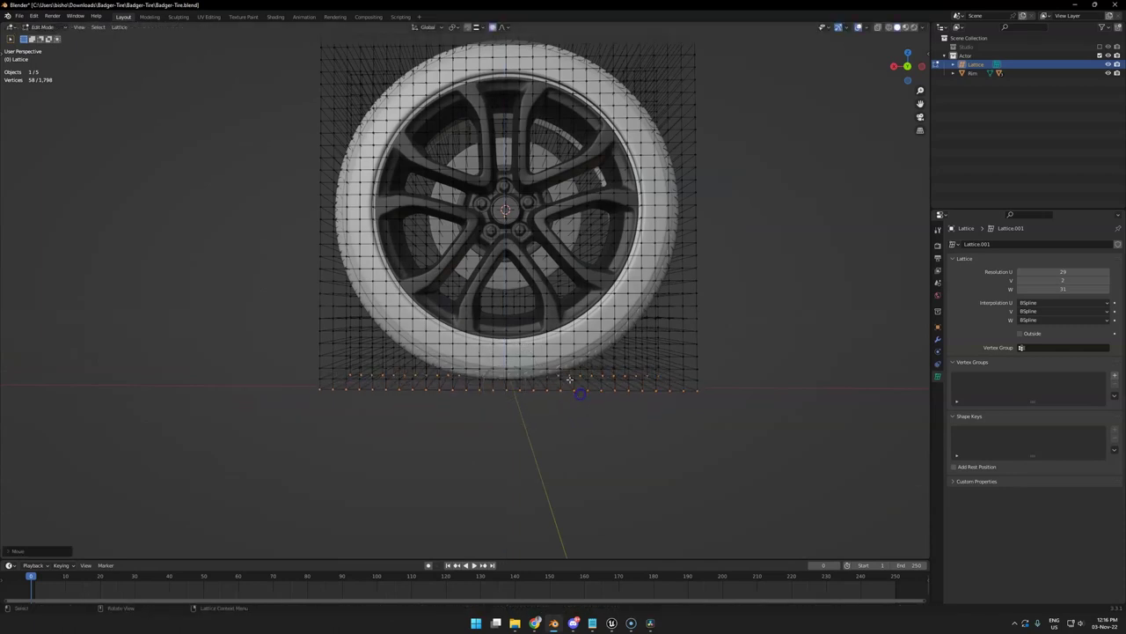
- Scale the bottom row of lattice vertices outward along Y to bulge the tire's base
middle_click_drag(579, 392, 684, 384)
key("s")
key("x")
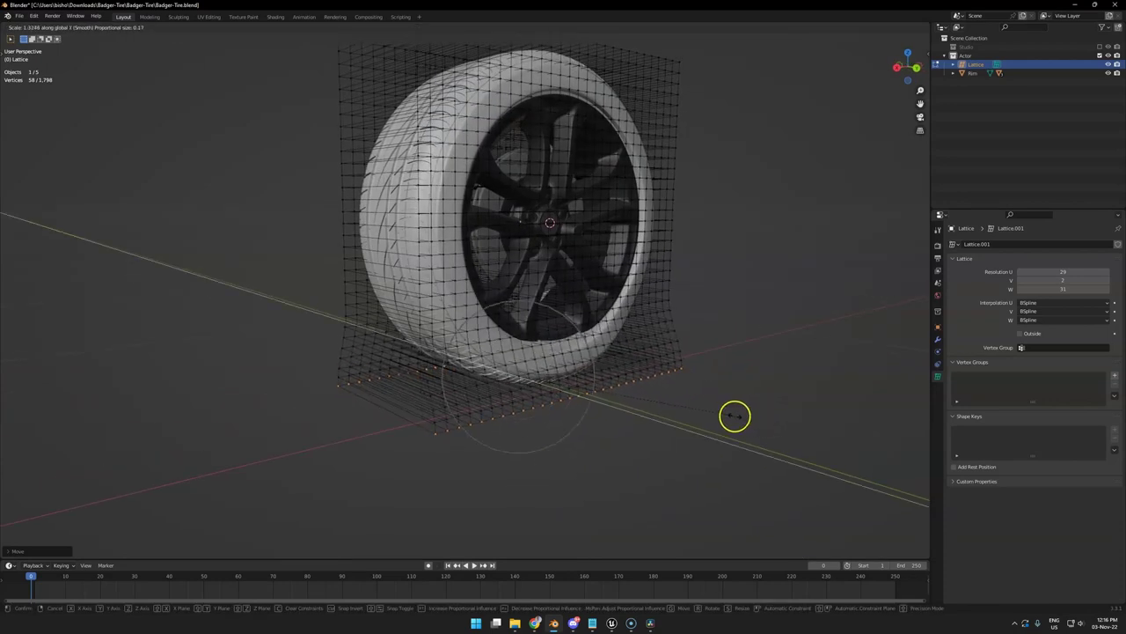
left_click(695, 407)
middle_click_drag(694, 408, 516, 378)
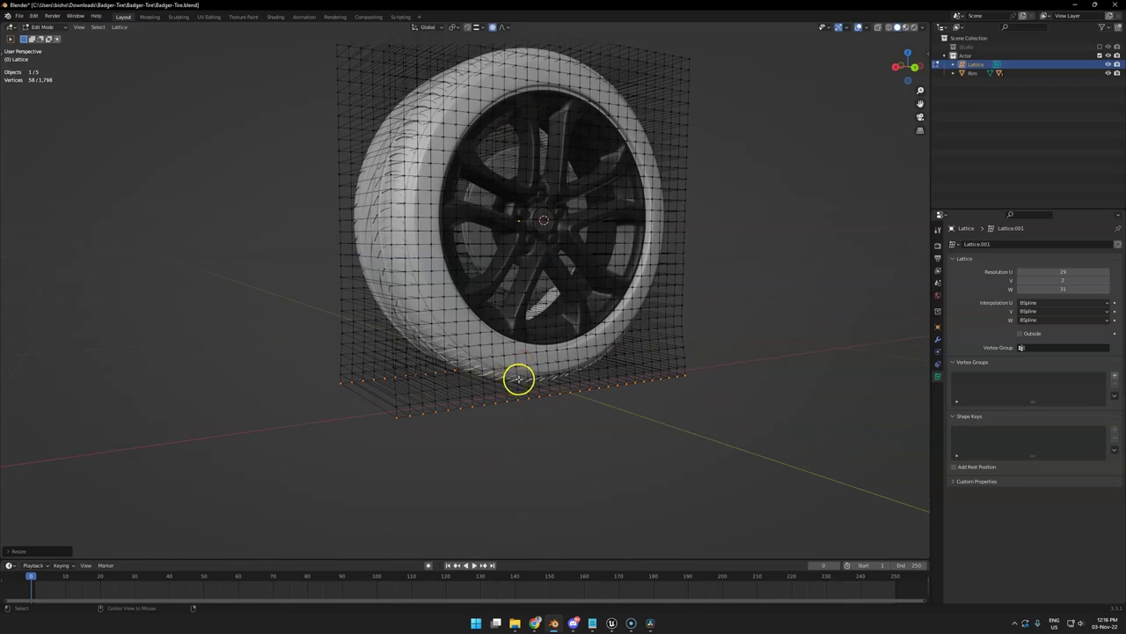
- Select the lattice row just above the base across its full length and scale it by about 1.06 along Y
left_click(399, 394)
middle_click_drag(400, 393, 392, 361)
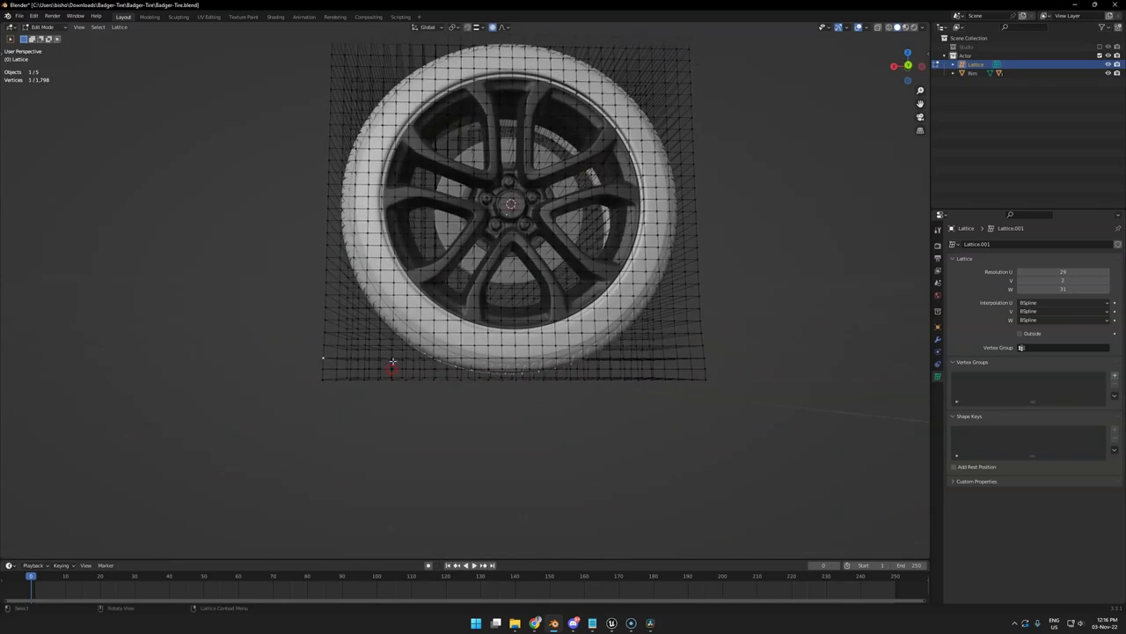
key("KP_3")
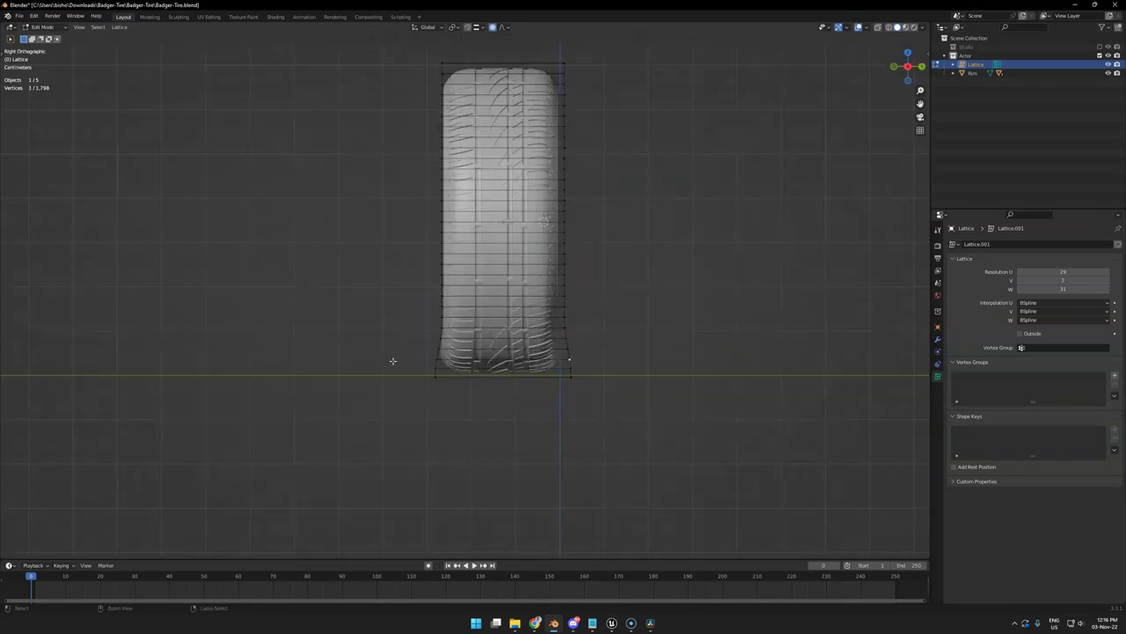
key("ctrl+KP_1")
left_click_drag(678, 368, 679, 368)
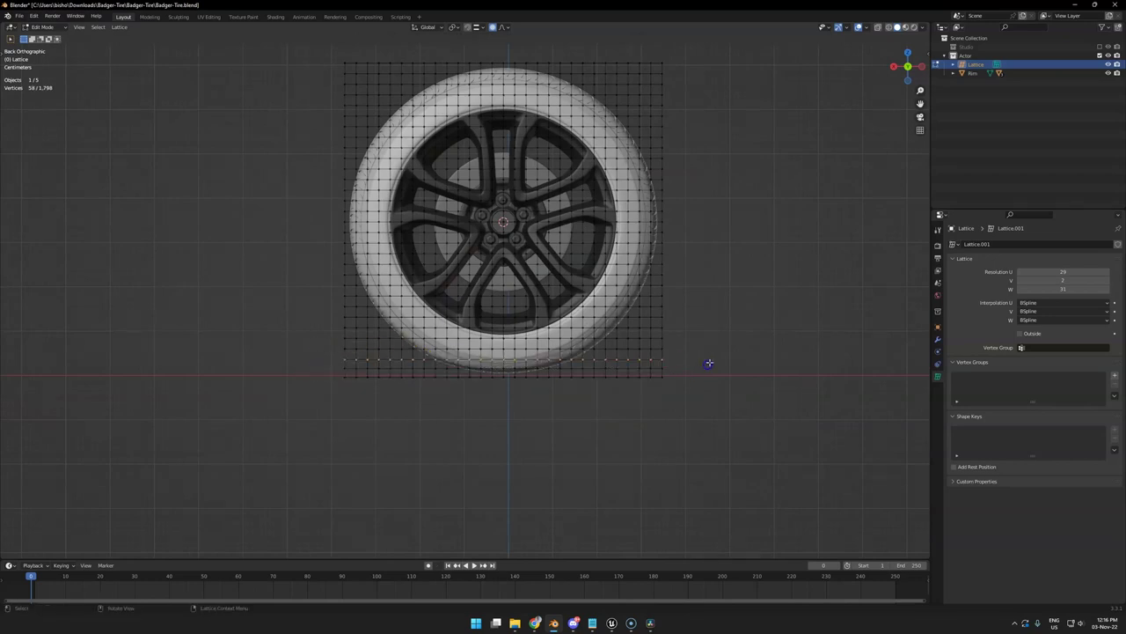
middle_click_drag(709, 364, 734, 344)
key("s")
key("y")
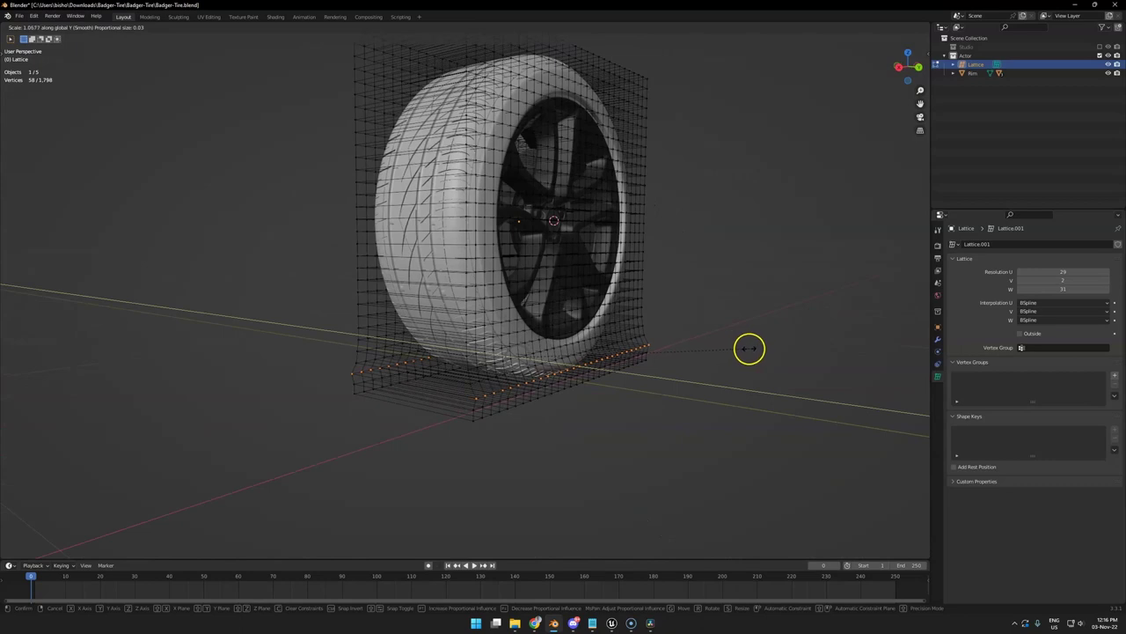
left_click(749, 348)
middle_click_drag(749, 349, 507, 333)
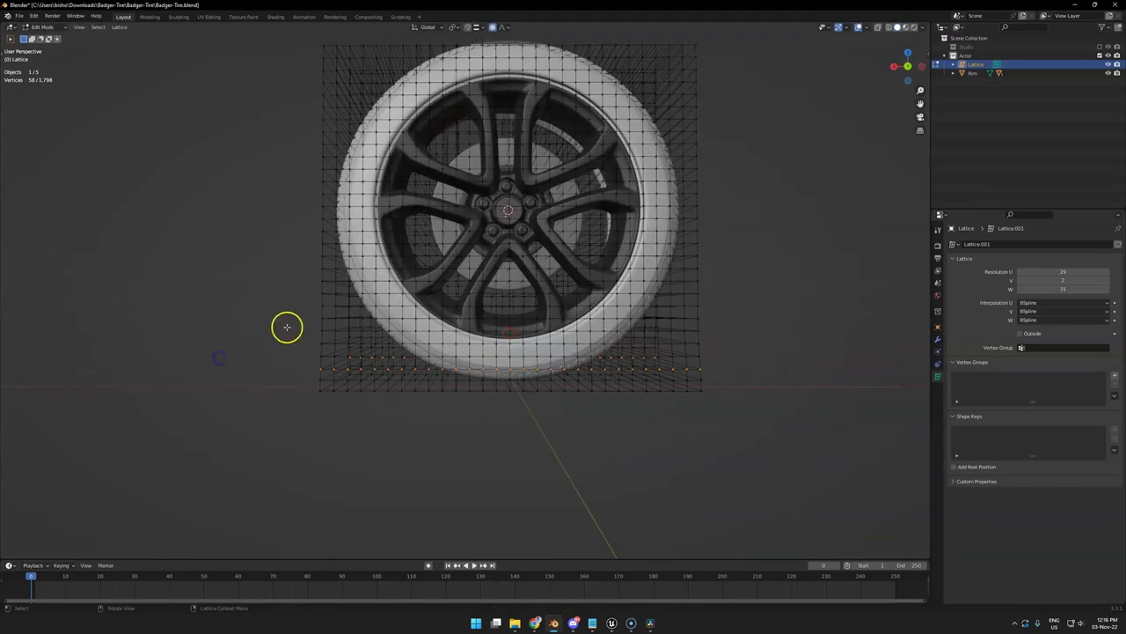
- Shift the selected lattice row along the Y axis
middle_click_drag(289, 334, 734, 356)
key("g")
key("y")
left_click(755, 347)
- Return to Object Mode and hide the lattice
middle_click_drag(581, 369, 585, 393)
left_click(639, 369)
key("Tab")
key("h")
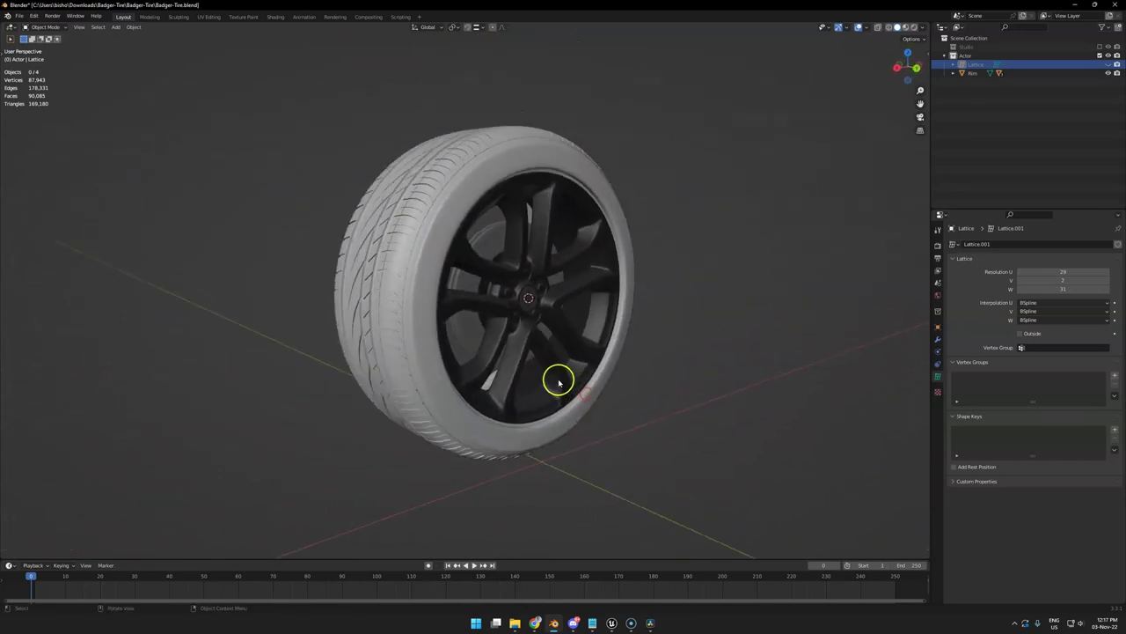
- Try rotating the rim about the Y axis from several viewing angles to test how the tire deforms while rolling
left_click(558, 381)
key("r")
key("y")
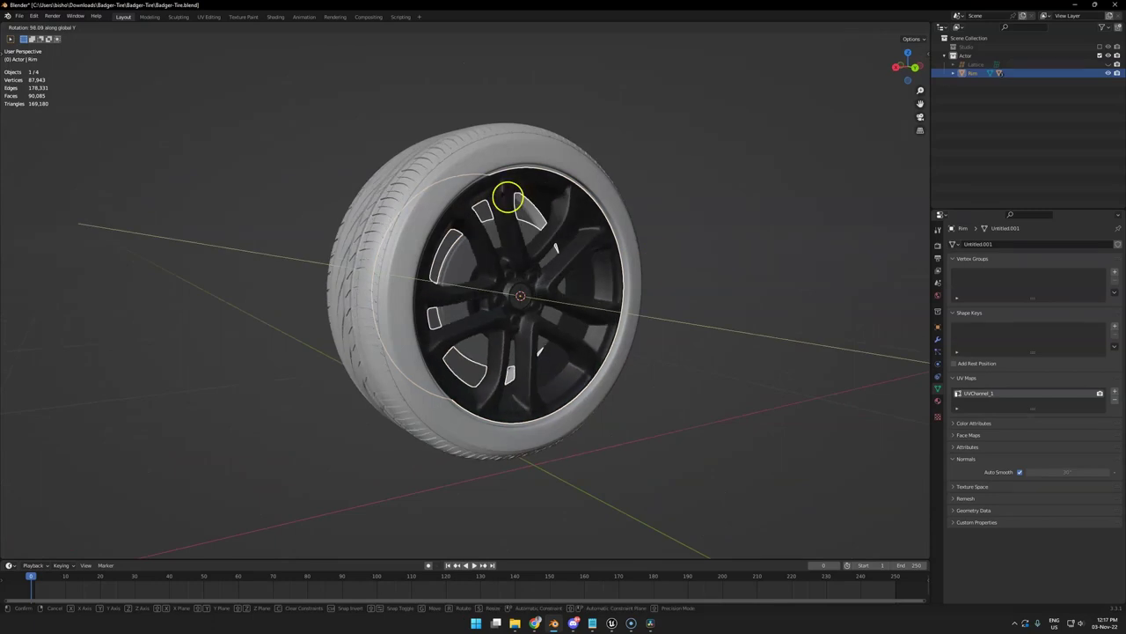
right_click(689, 317)
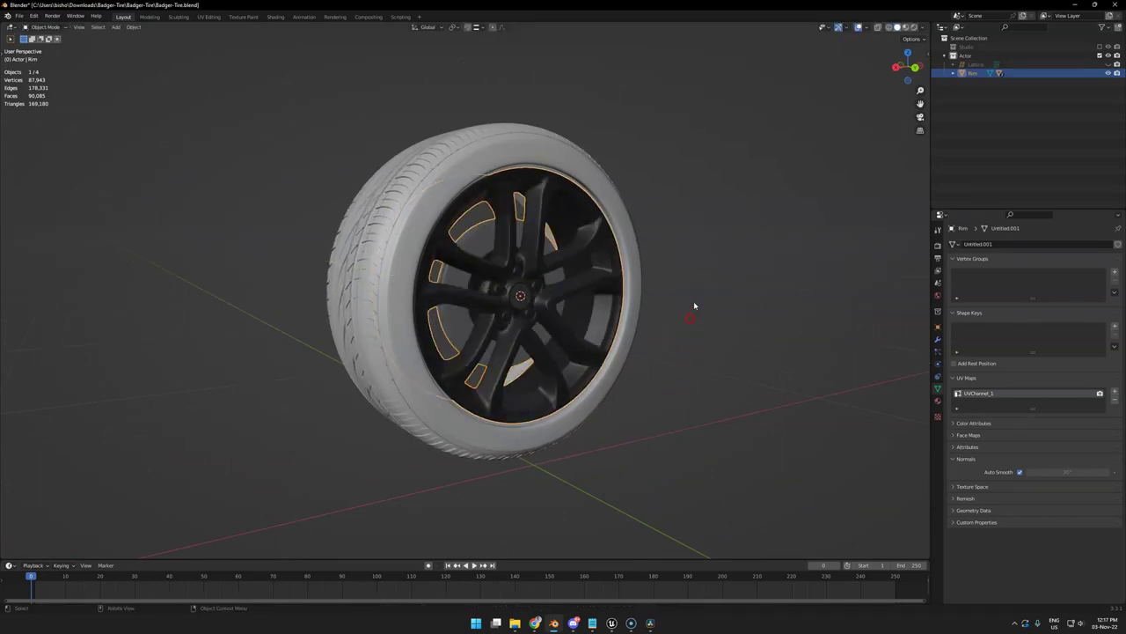
middle_click_drag(695, 307, 742, 275)
key("r")
key("y")
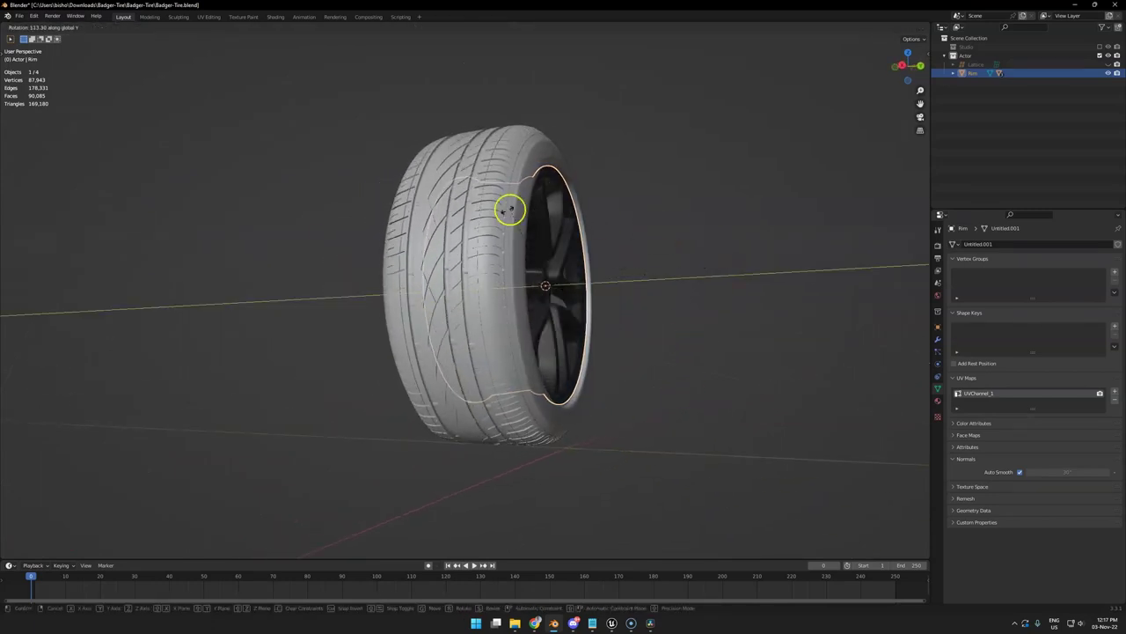
left_click(447, 320)
middle_click_drag(447, 321, 514, 307)
key("r")
key("y")
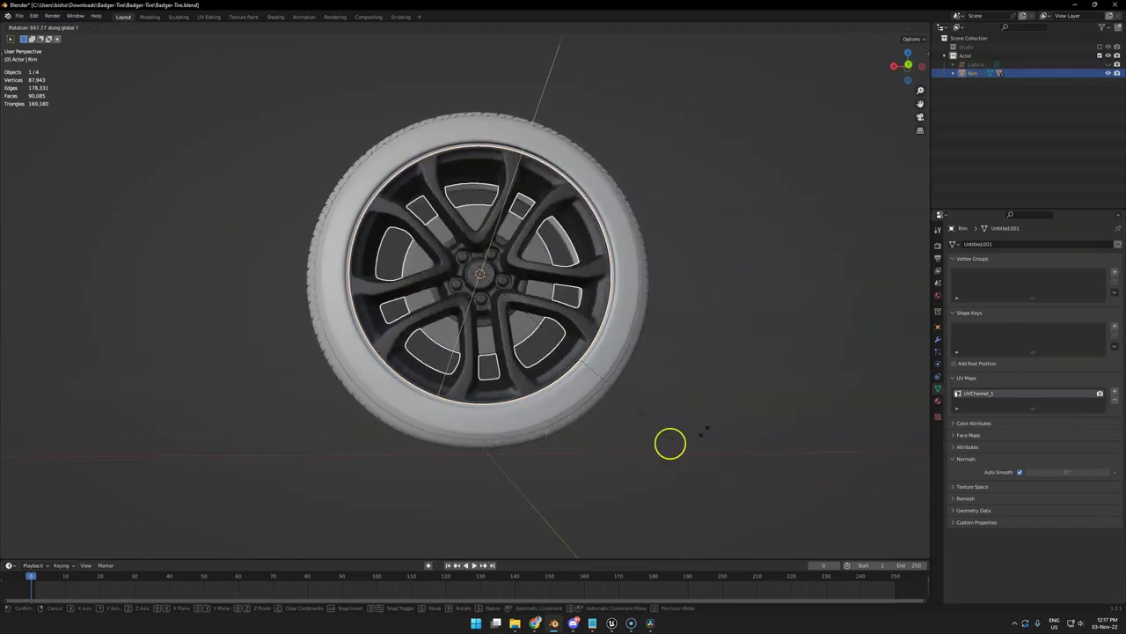
right_click(756, 278)
- Enable the Studio collection and switch the viewport to rendered shading
mouse_move(599, 150)
middle_mouse_down()
mouse_move(649, 161)
mouse_move(654, 151)
middle_mouse_up()
left_click(1100, 47)
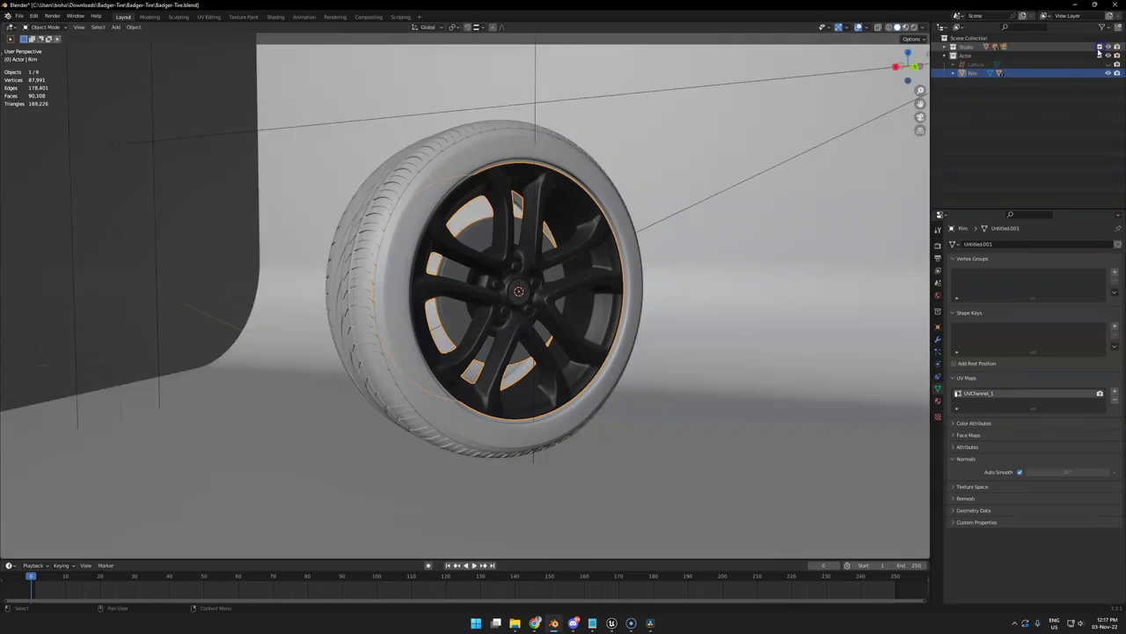
key("z")
left_click(715, 258)
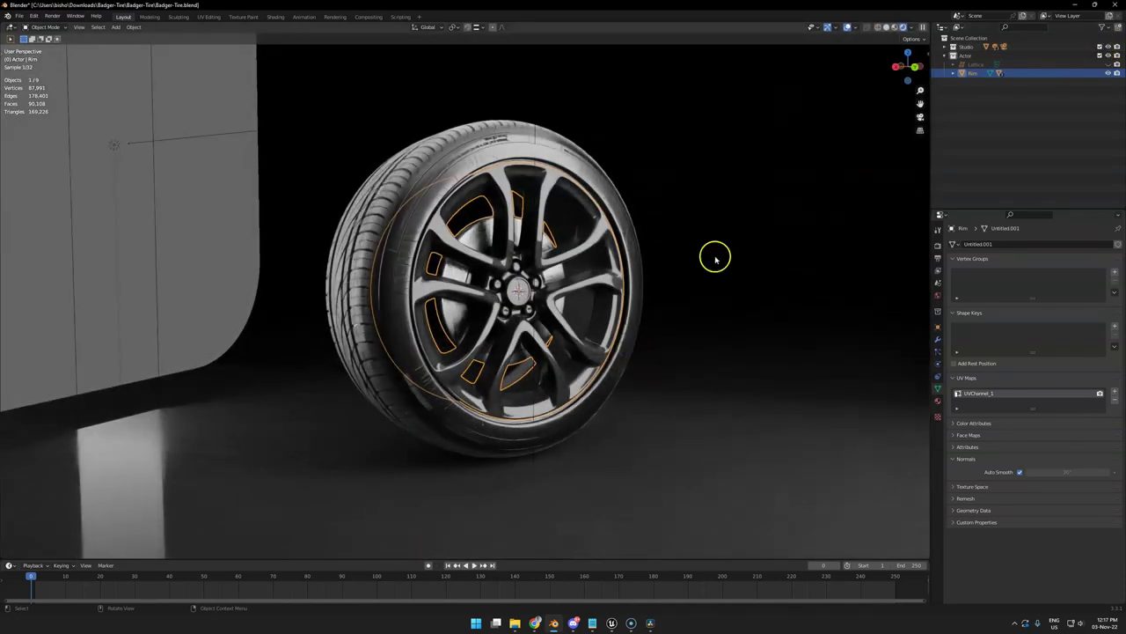
- Turn off the viewport overlays, deselect the rim and inspect the rendered wheel
left_click(847, 27)
scroll(643, 197, "down", 3)
middle_click_drag(616, 209, 638, 229)
left_click(638, 230)
scroll(641, 234, "up", 2)
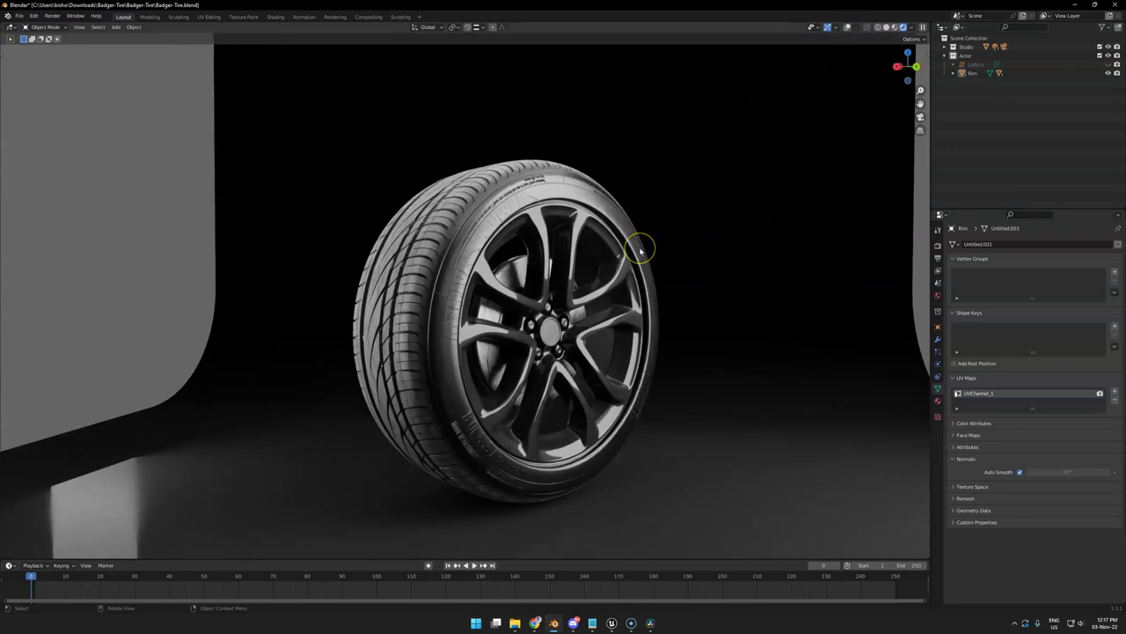